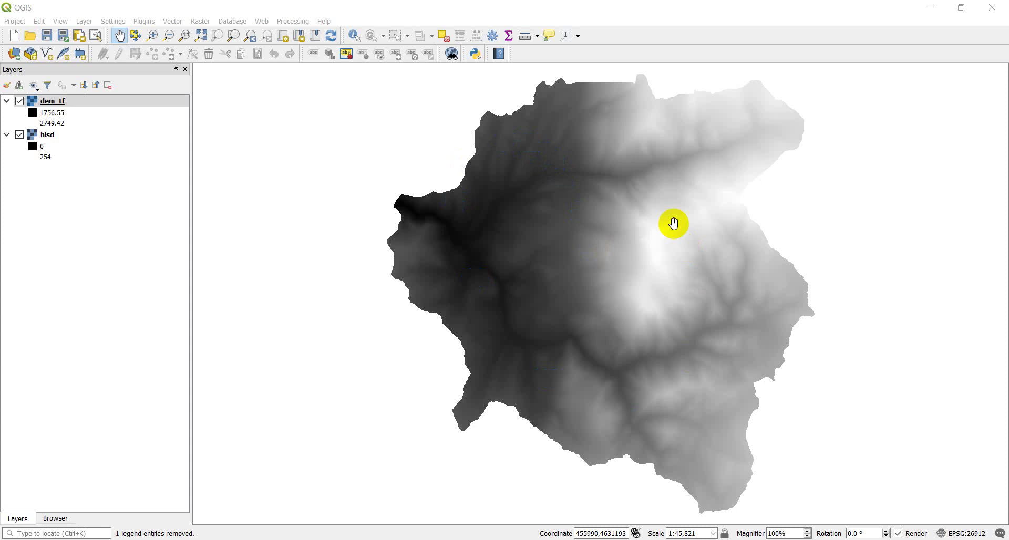
# Skim the Custom Color Ramps with QGIS 3.0 tutorial in Chrome and return to its top.
pyautogui.click(520, 246)
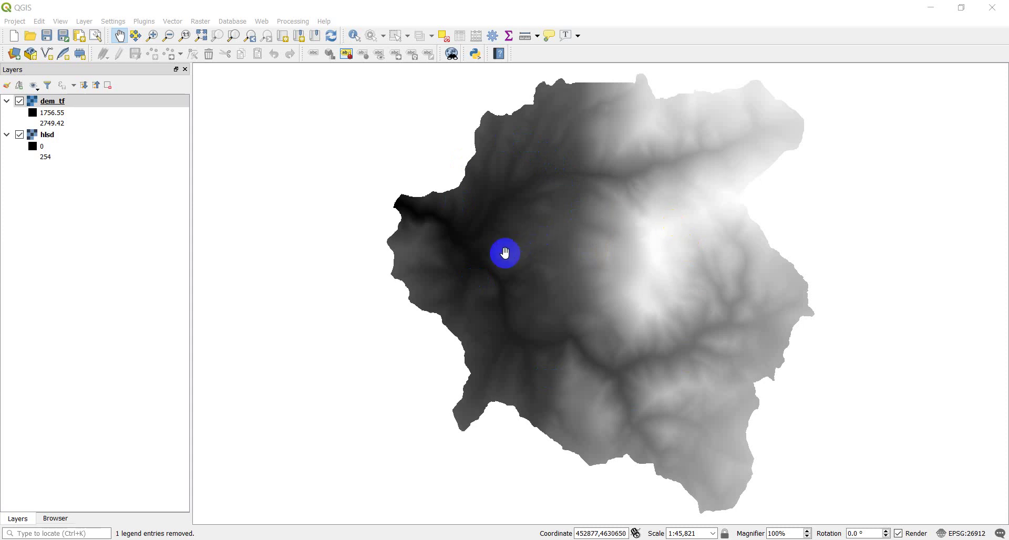
pyautogui.hotkey('alt', 'Tab')
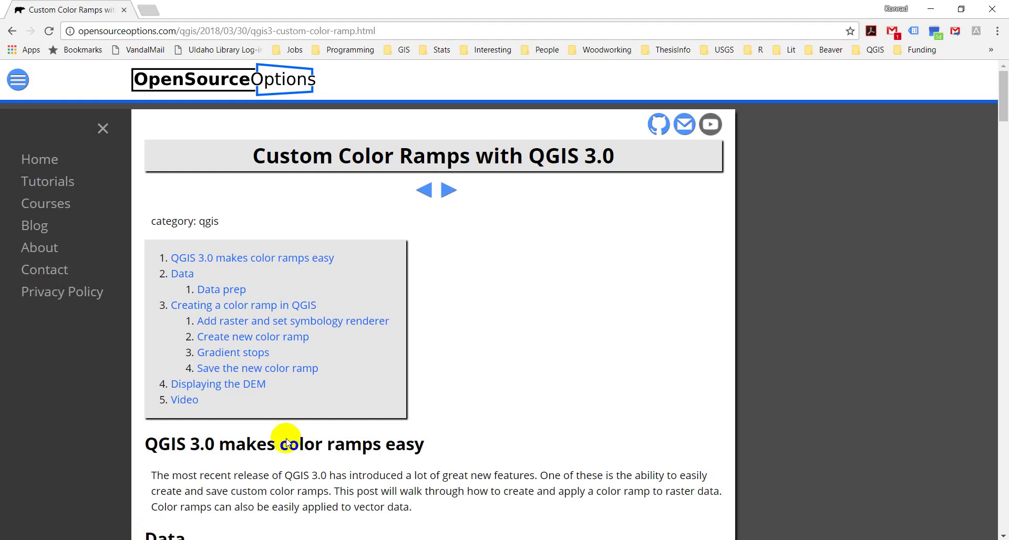
pyautogui.scroll(-2, 479, 218)
pyautogui.scroll(2, 480, 219)
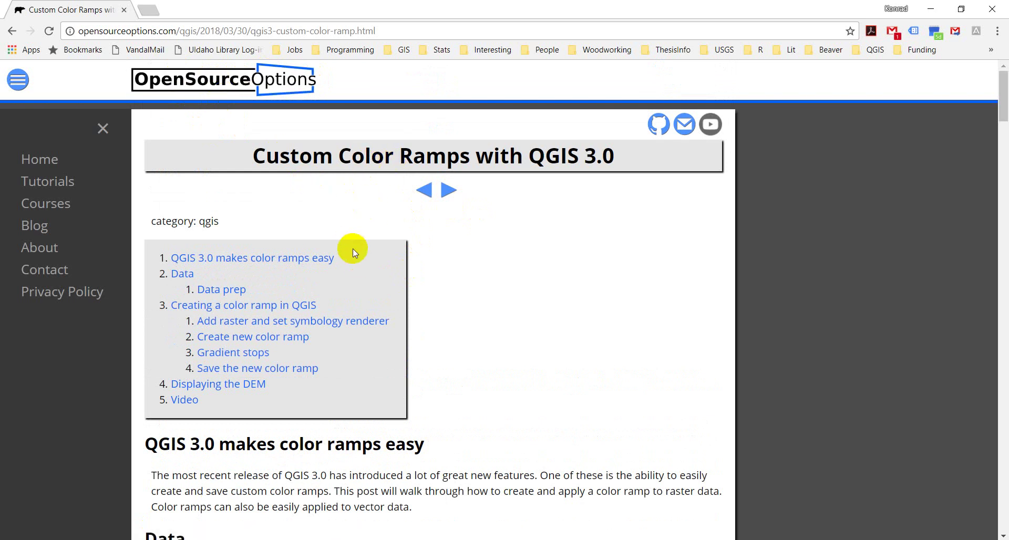
pyautogui.scroll(-7, 353, 248)
pyautogui.scroll(-1, 353, 249)
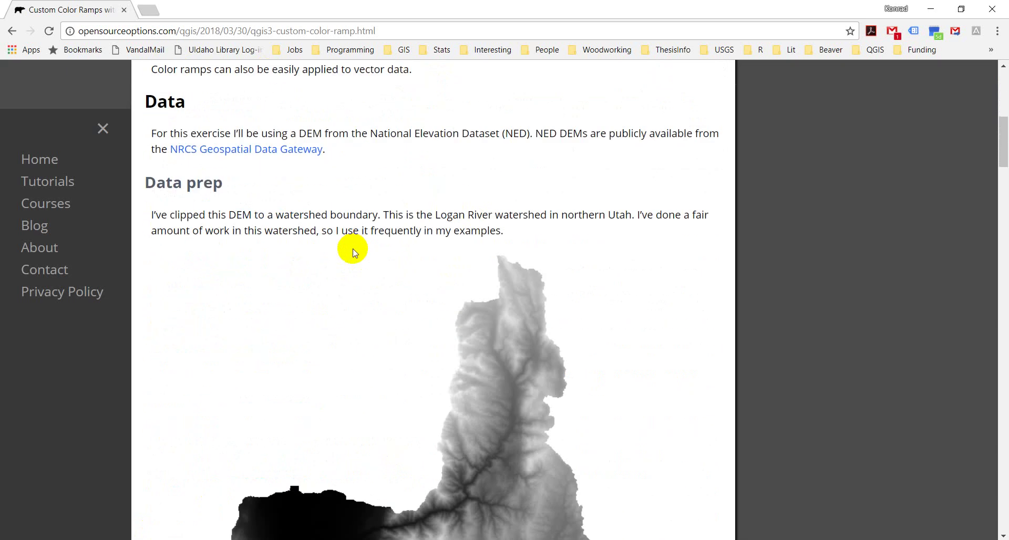
pyautogui.scroll(-4, 352, 248)
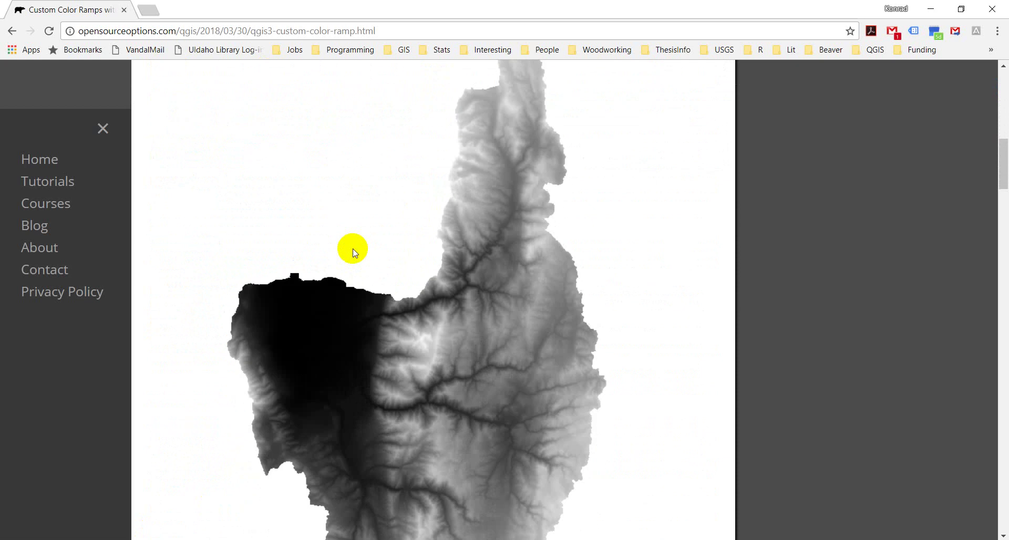
pyautogui.scroll(-2, 520, 112)
pyautogui.scroll(2, 509, 117)
pyautogui.scroll(3, 509, 111)
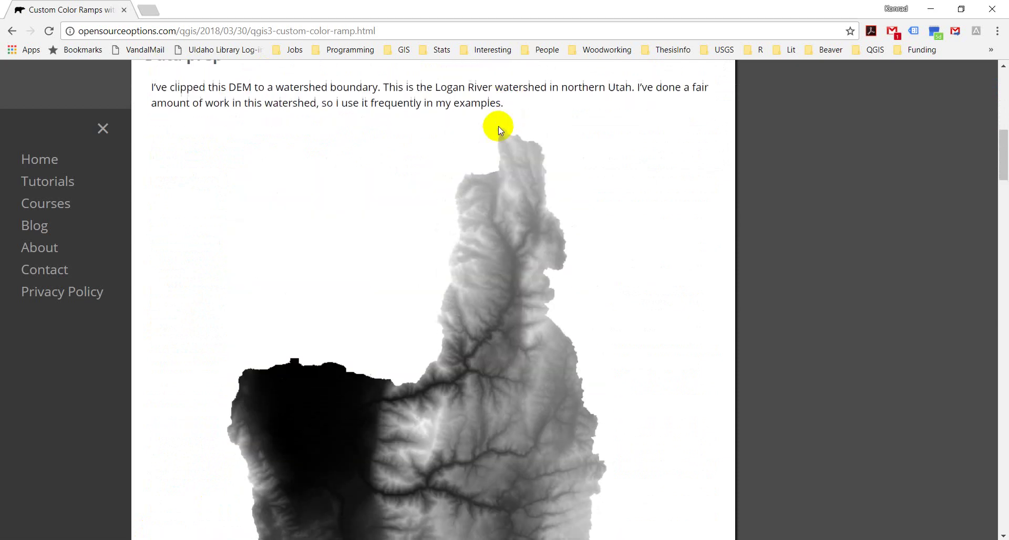
pyautogui.scroll(-7, 498, 126)
pyautogui.scroll(-8, 489, 143)
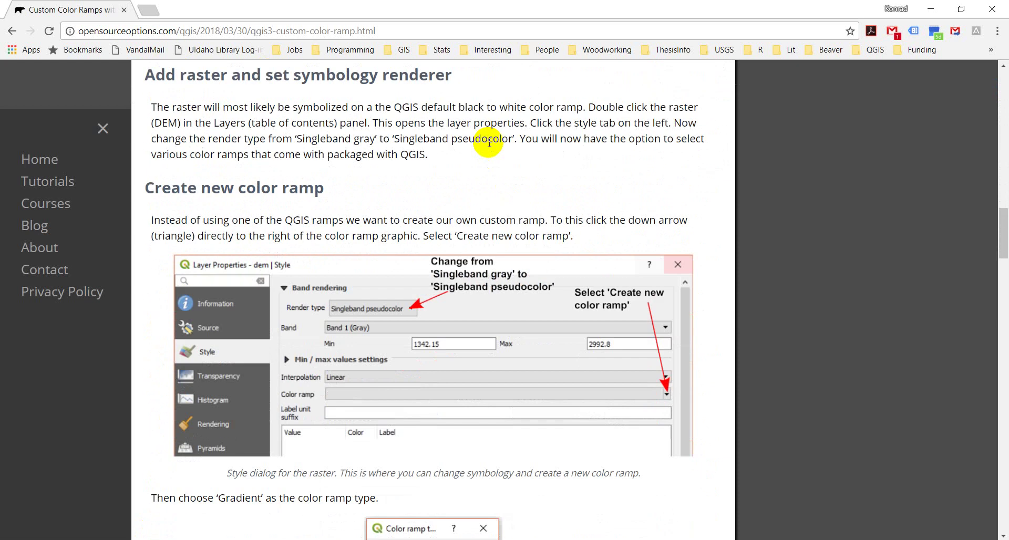
pyautogui.scroll(-4, 489, 143)
pyautogui.scroll(20, 489, 143)
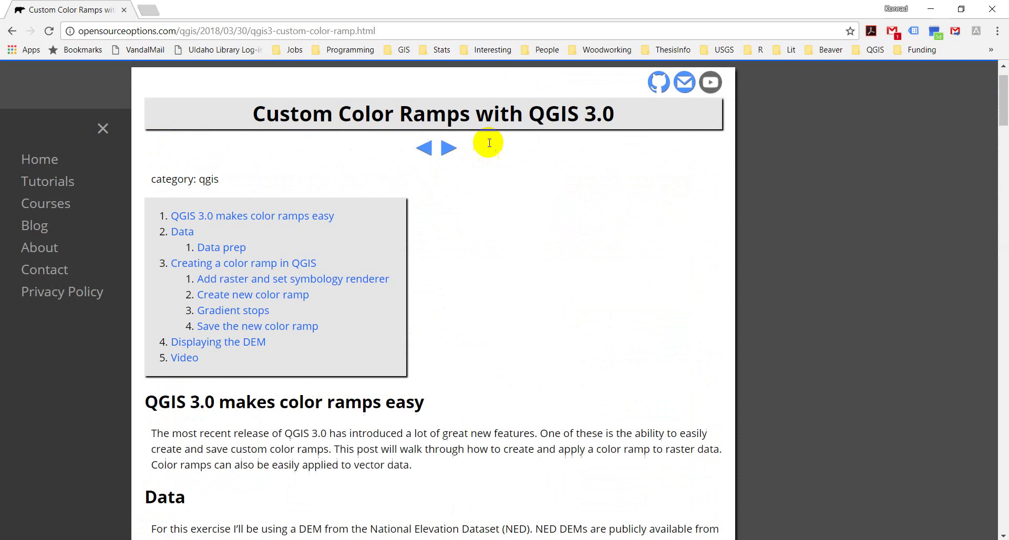
pyautogui.scroll(1, 489, 143)
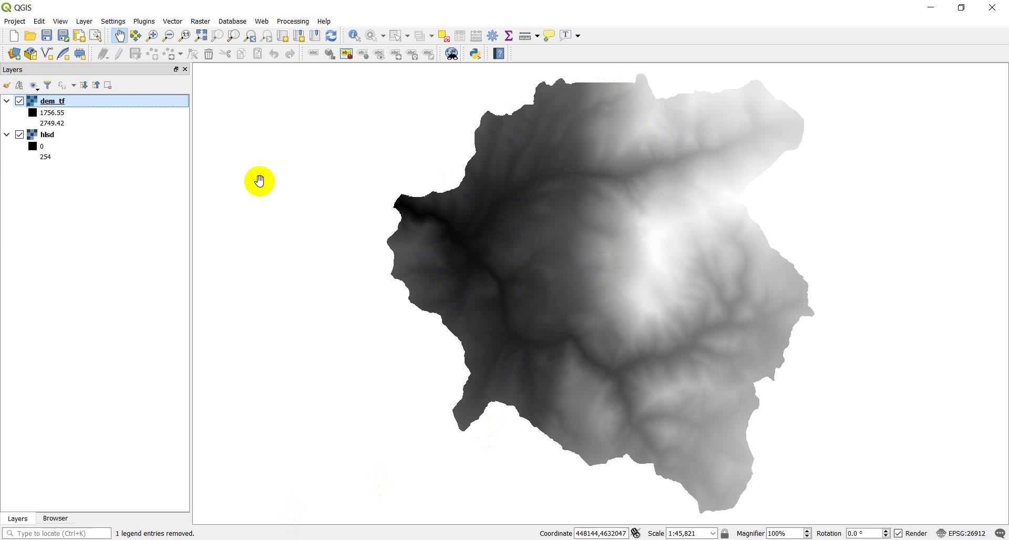
# Hide dem_tf to view the hlsd hillshade, then show the DEM again.
pyautogui.click(21, 102)
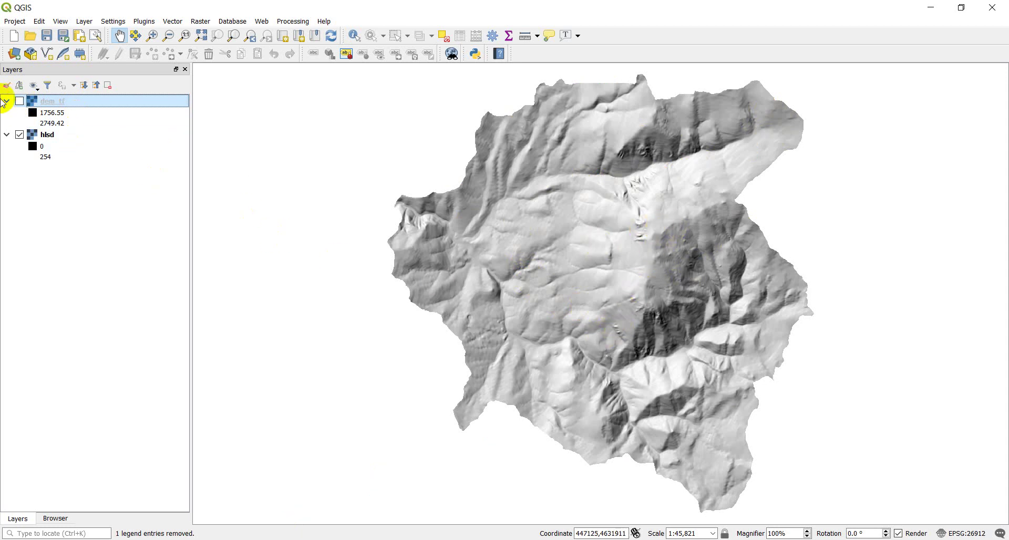
pyautogui.click(19, 101)
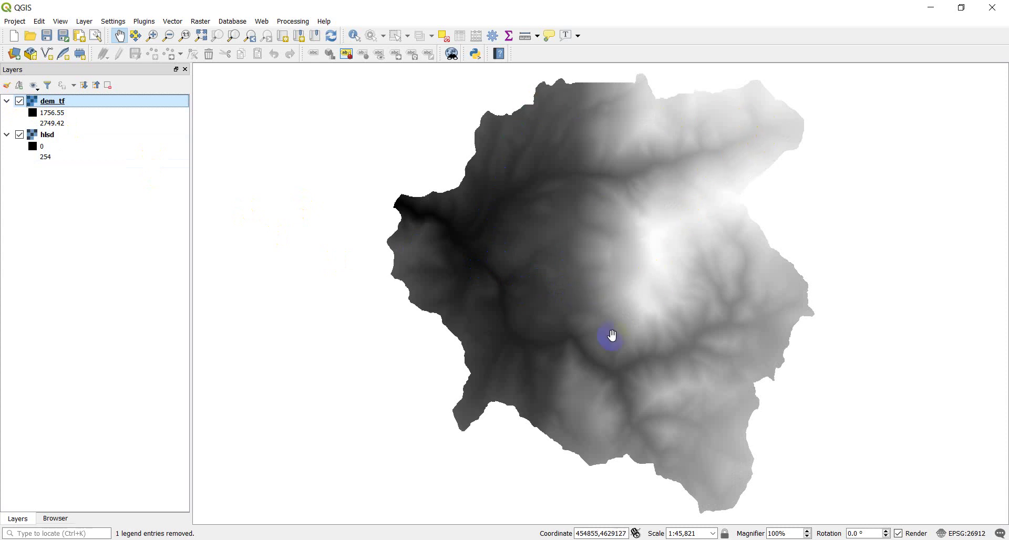
# Style dem_tf as Singleband pseudocolor using the BrBG color ramp from All color ramps.
pyautogui.doubleClick(52, 106)
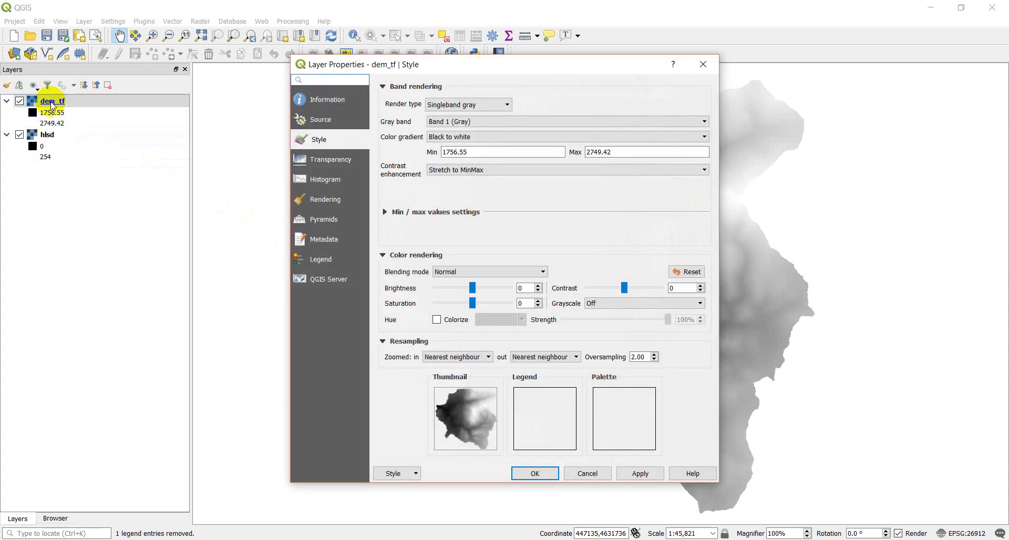
pyautogui.click(482, 107)
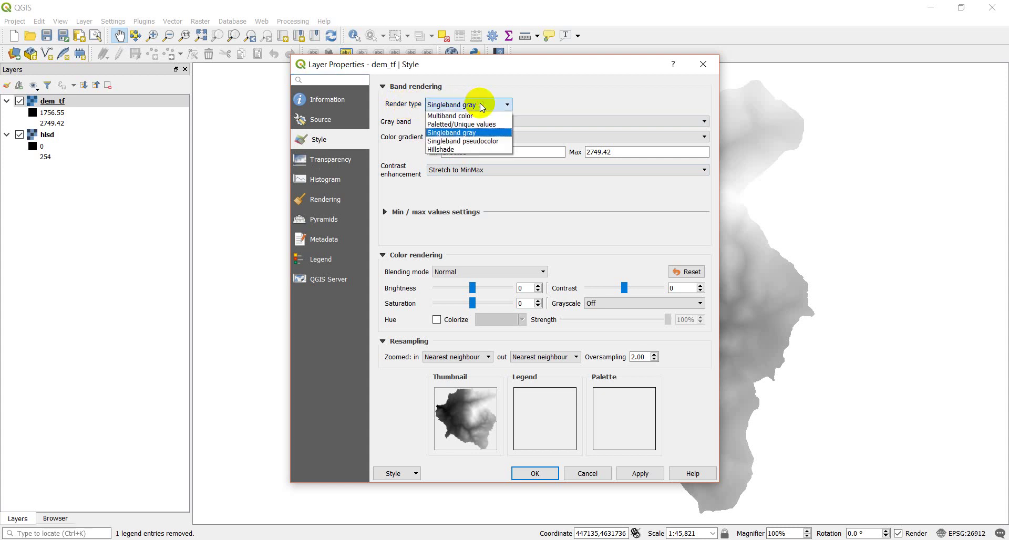
pyautogui.click(459, 142)
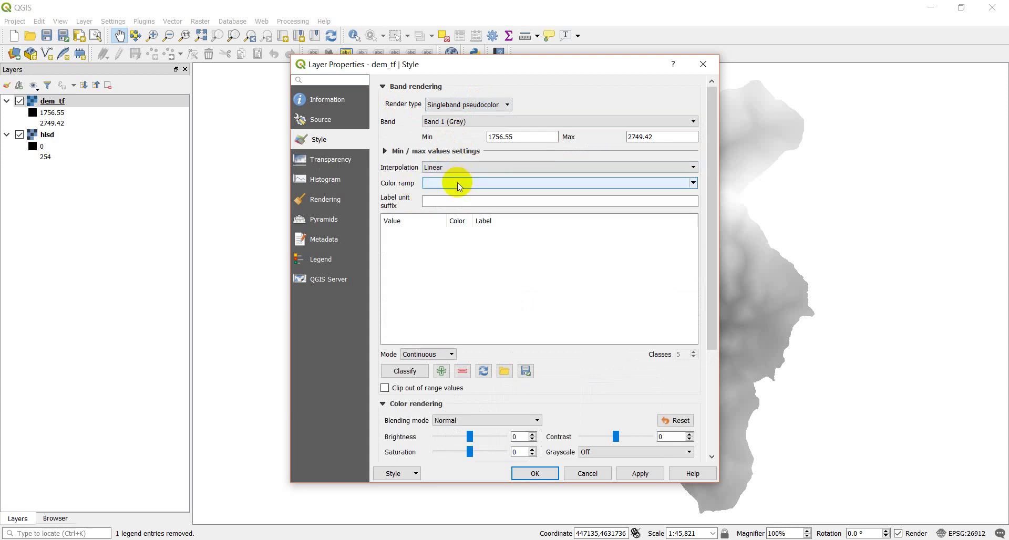
pyautogui.click(693, 183)
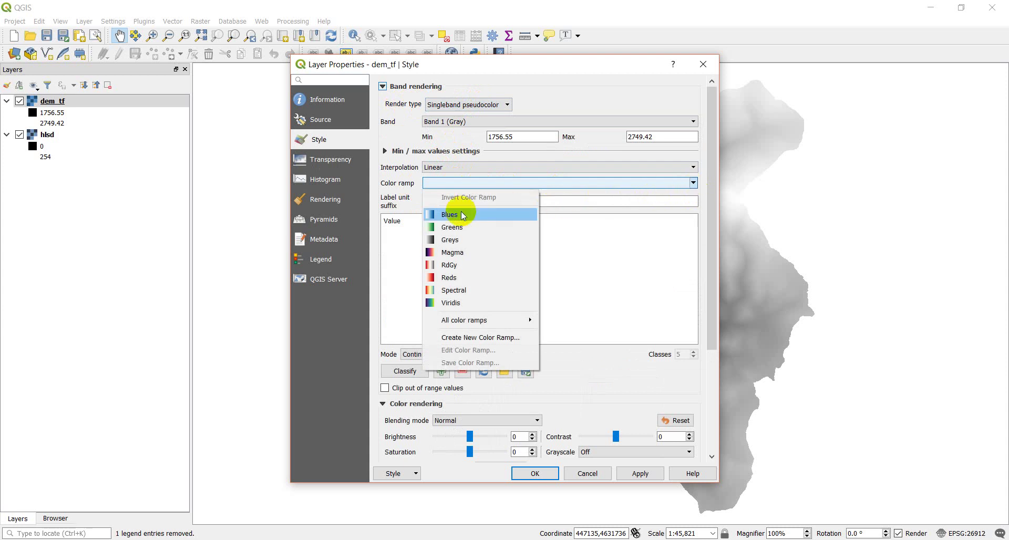
pyautogui.moveTo(470, 323)
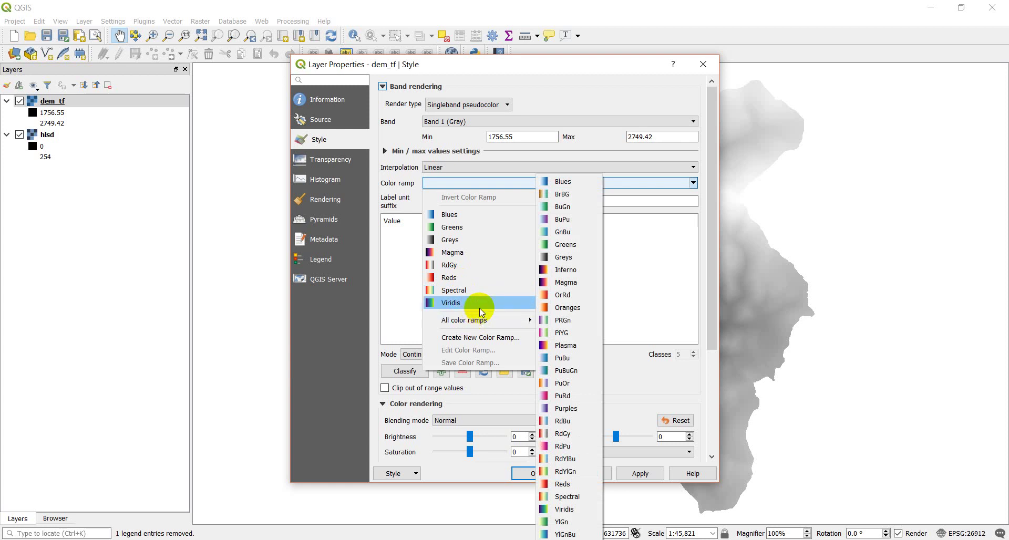
pyautogui.moveTo(515, 320)
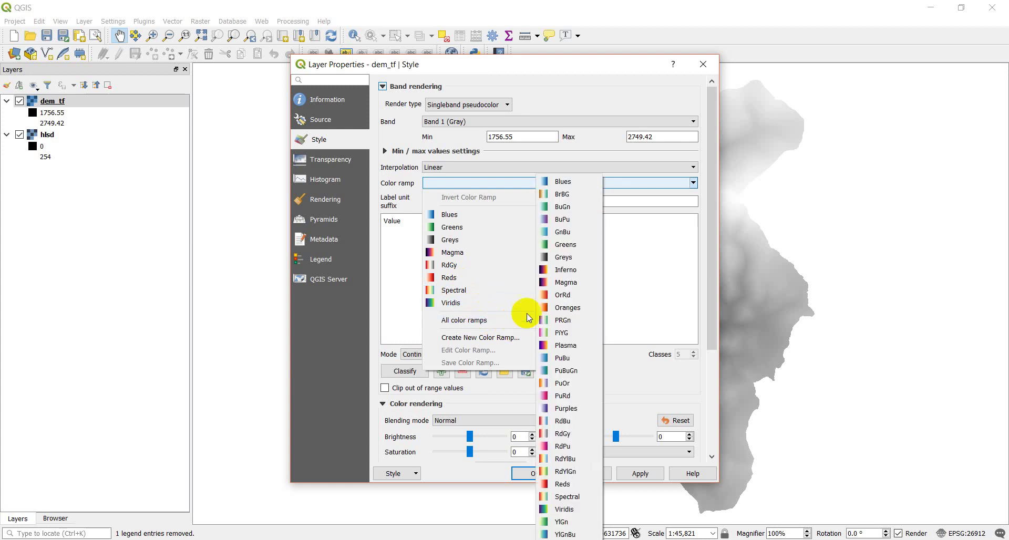
pyautogui.click(569, 197)
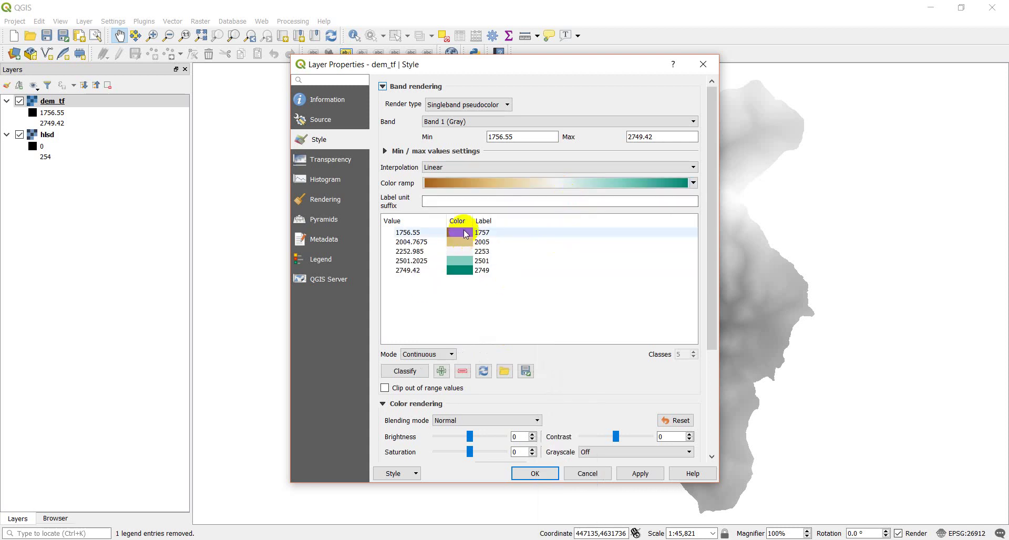
# Apply the BrBG styling and reopen dem_tf's style properties.
pyautogui.click(545, 473)
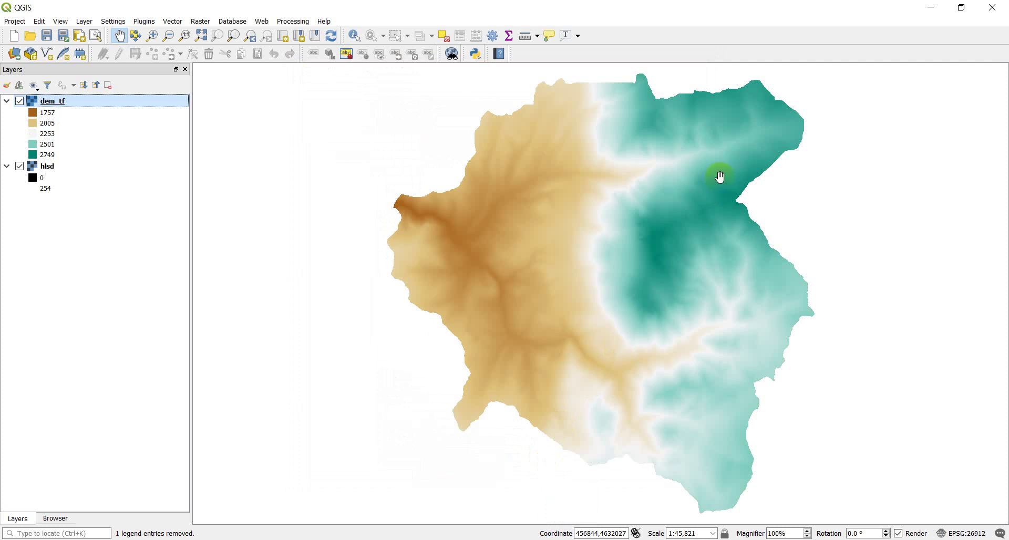
pyautogui.click(515, 296)
pyautogui.doubleClick(61, 102)
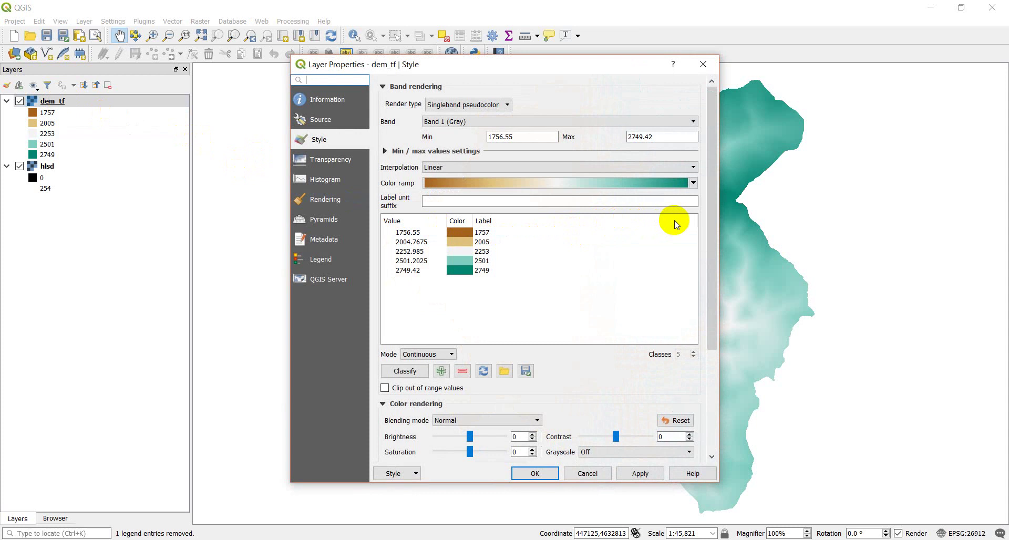
# Start creating a new Gradient color ramp from the Color ramp list.
pyautogui.click(693, 183)
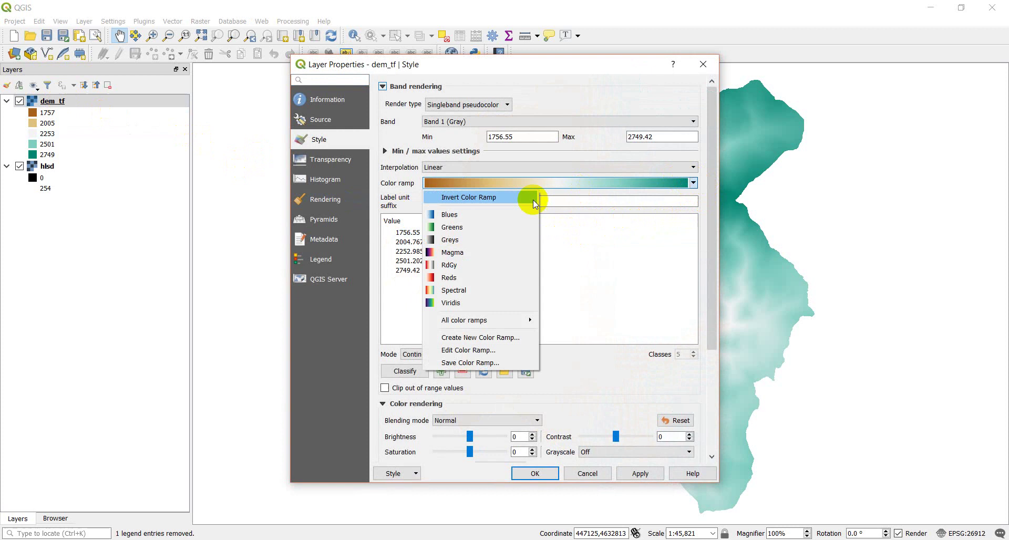
pyautogui.click(457, 338)
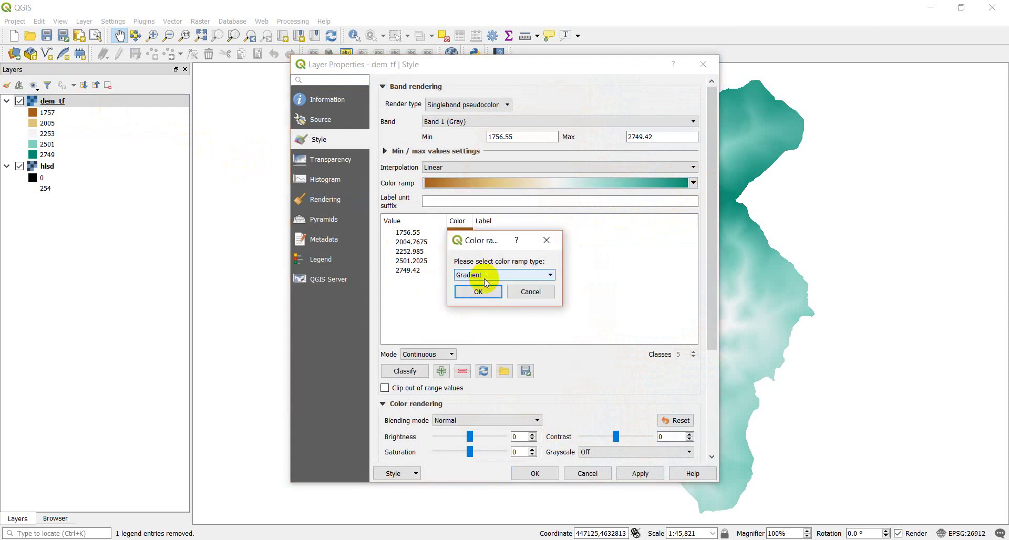
pyautogui.click(478, 292)
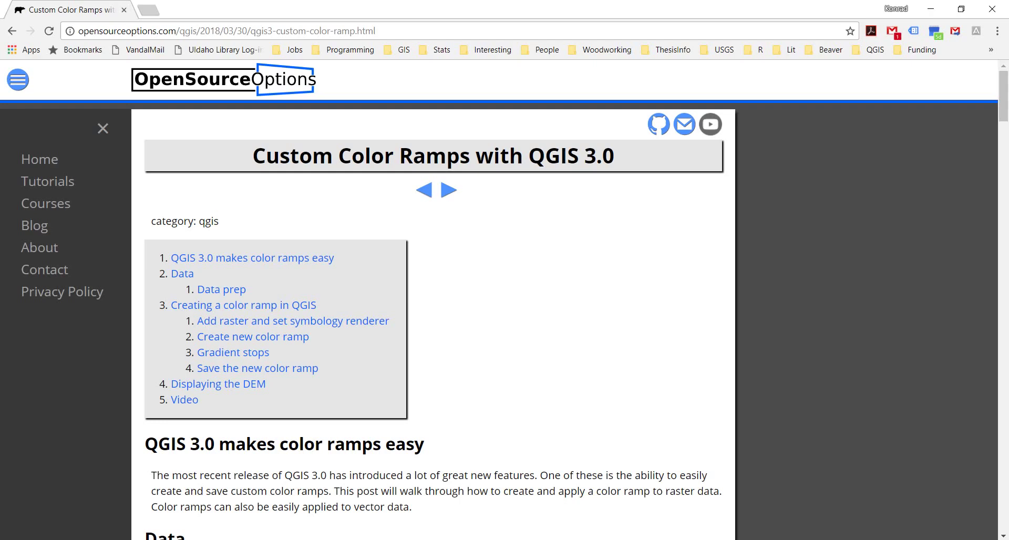
# Read the tutorial's gradient stop list, then return to the QGIS Select Color Ramp editor.
pyautogui.scroll(-20, 450, 376)
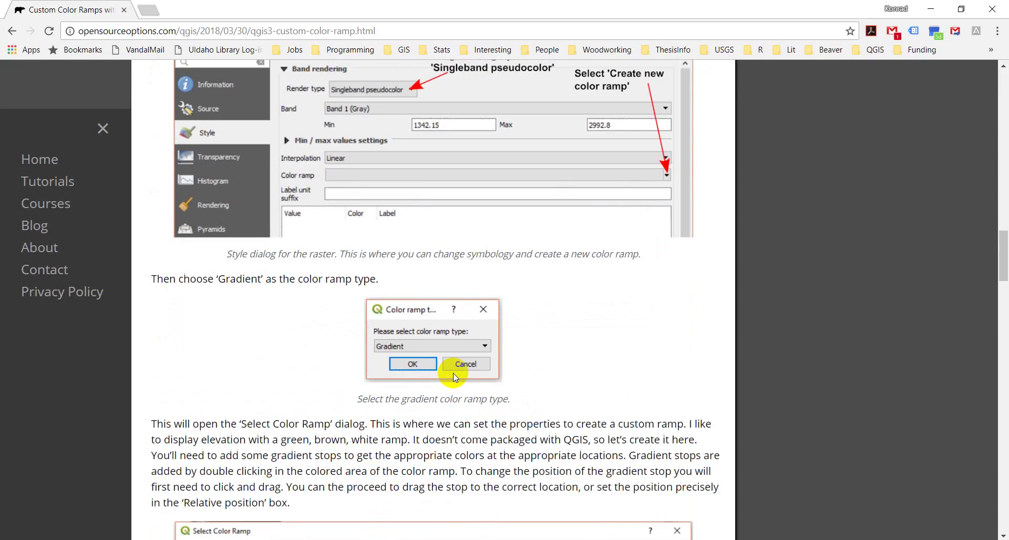
pyautogui.scroll(-14, 453, 373)
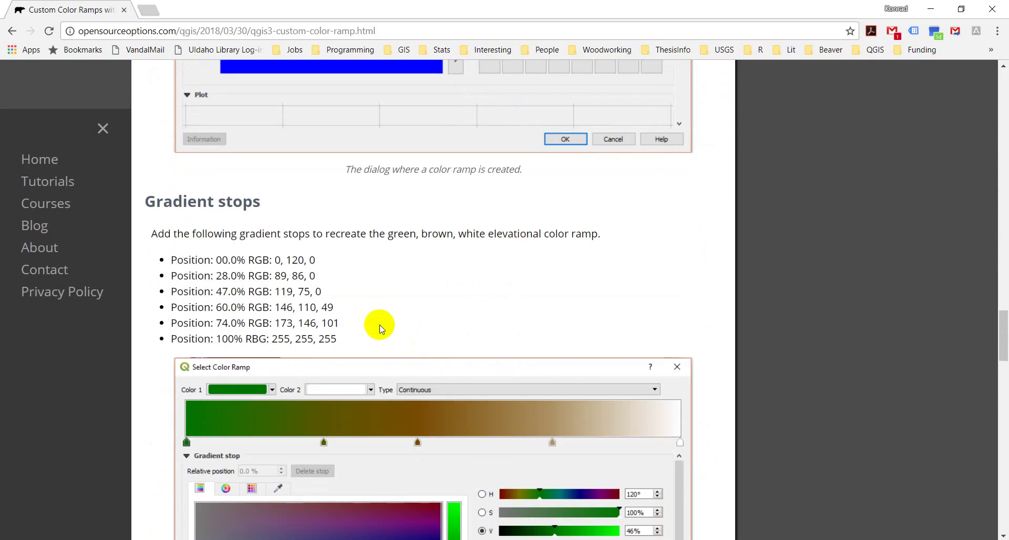
pyautogui.scroll(-2, 266, 284)
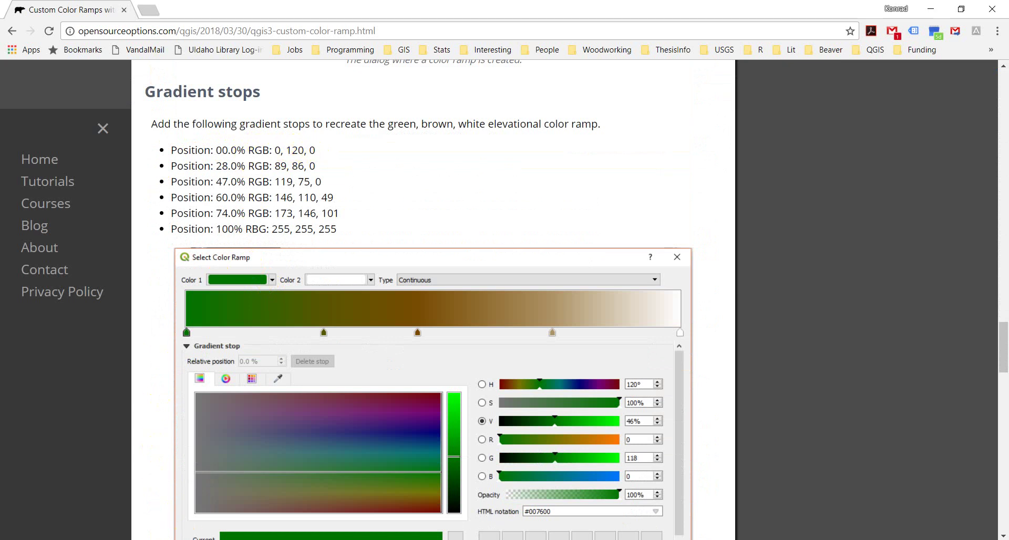
pyautogui.moveTo(224, 539)
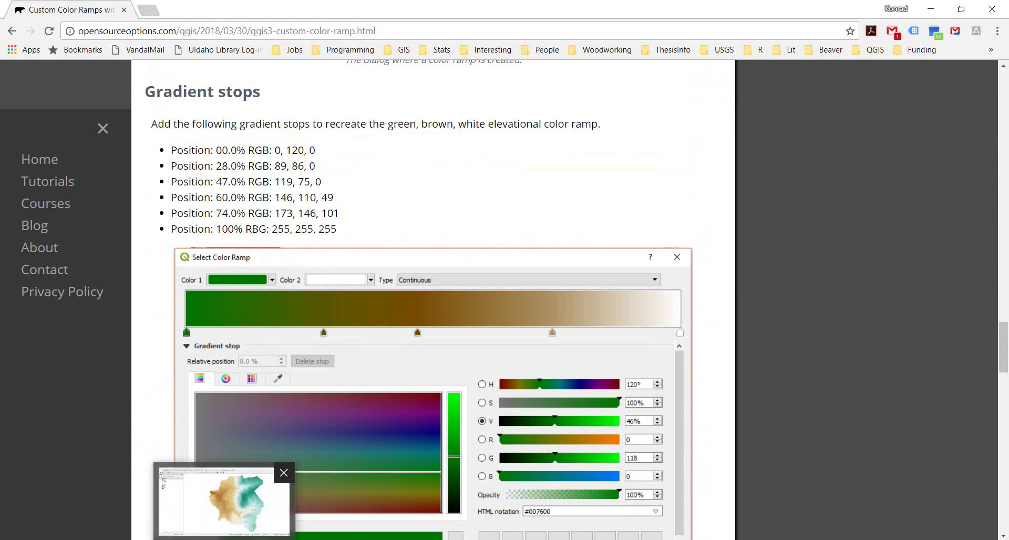
pyautogui.click(224, 502)
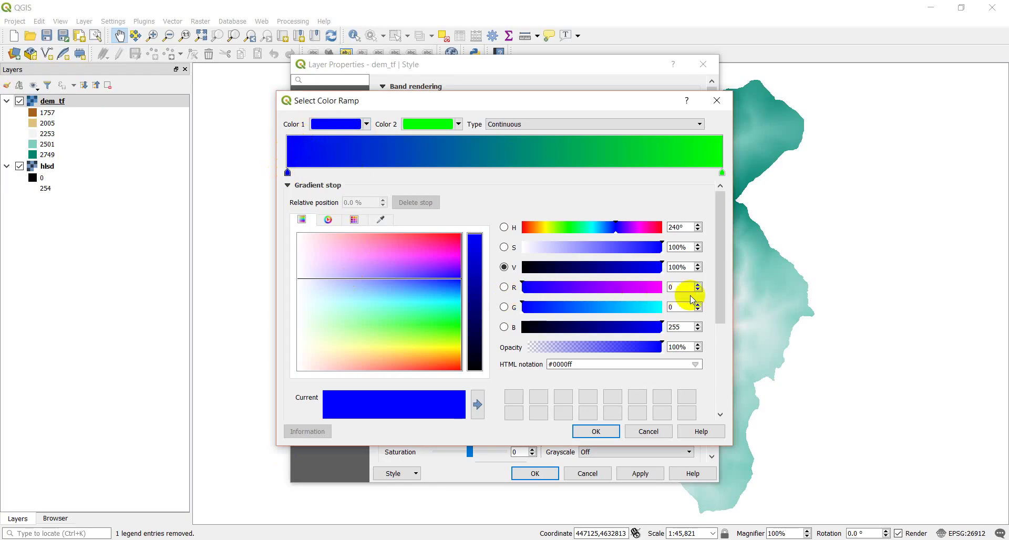
# Set the ramp's first color to green, RGB 0, 120, 0.
pyautogui.doubleClick(670, 311)
pyautogui.write('120')
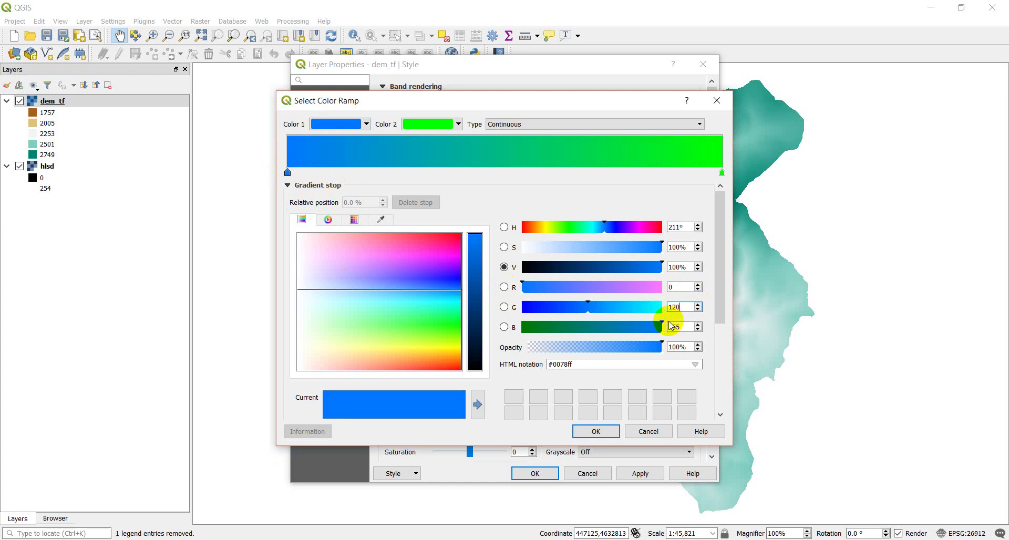
pyautogui.press('BackSpace')
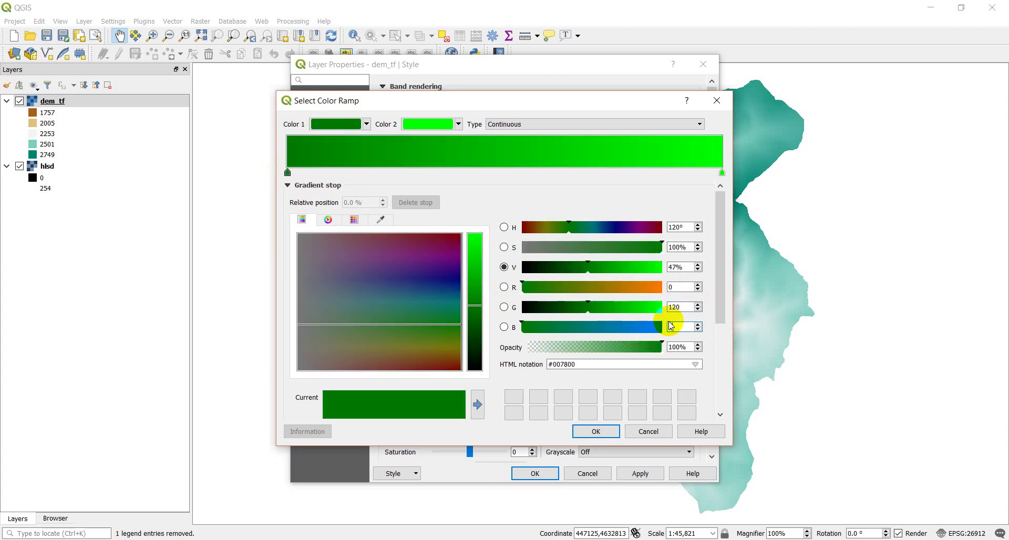
pyautogui.write('0')
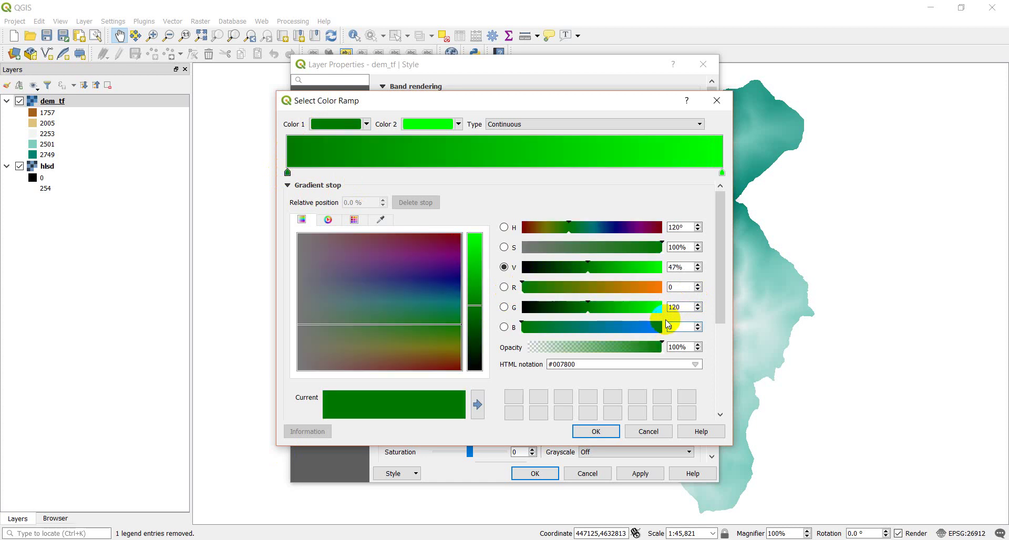
# Add four intermediate gradient stops, moving the first to about 12%.
pyautogui.doubleClick(346, 151)
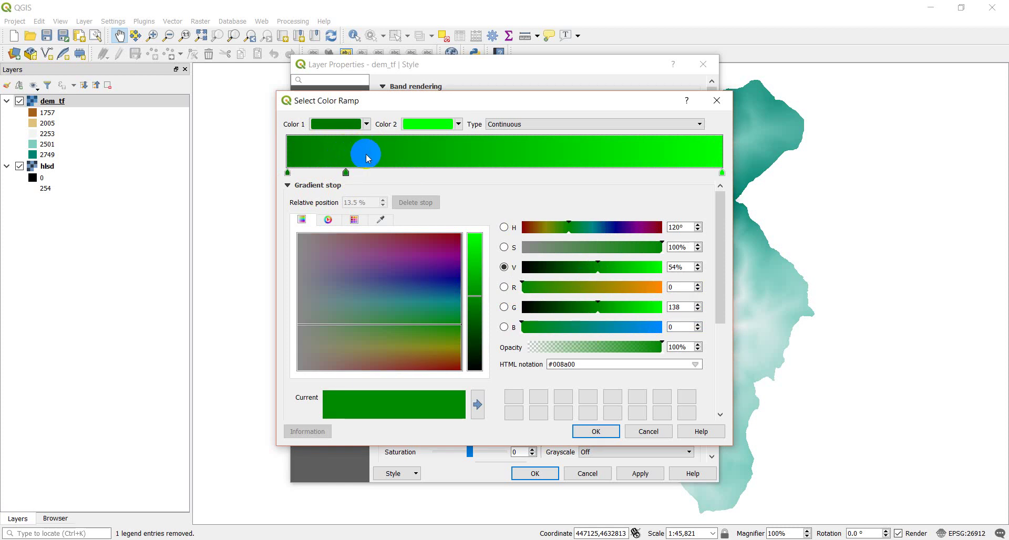
pyautogui.doubleClick(401, 159)
pyautogui.doubleClick(463, 157)
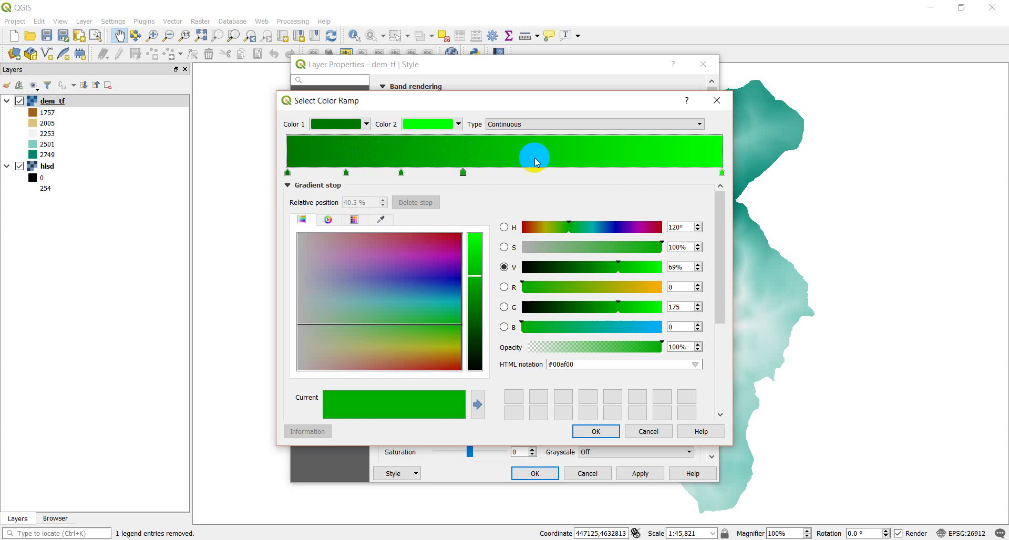
pyautogui.doubleClick(531, 156)
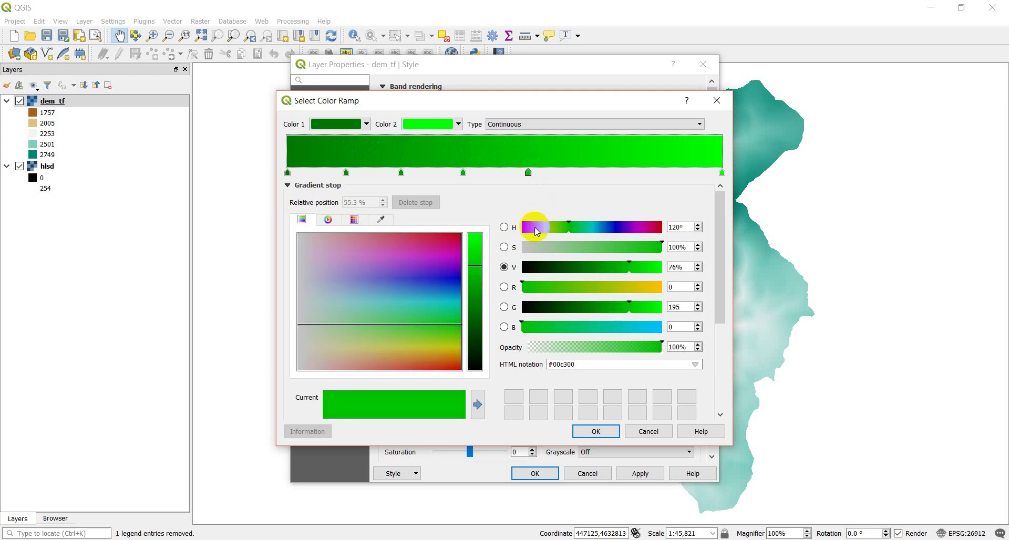
pyautogui.moveTo(346, 172); pyautogui.dragTo(346, 172)
pyautogui.click(402, 173)
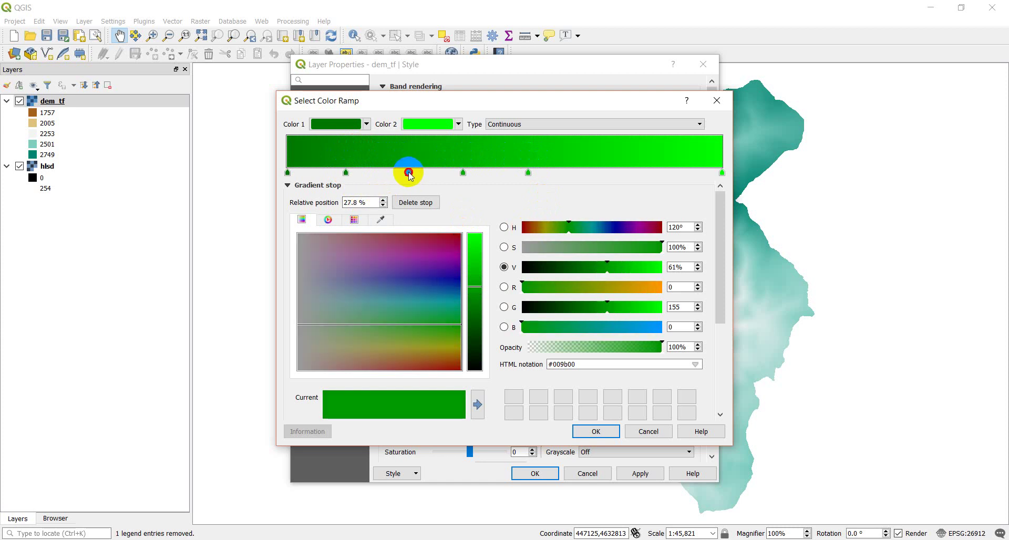
pyautogui.moveTo(410, 175); pyautogui.dragTo(409, 174)
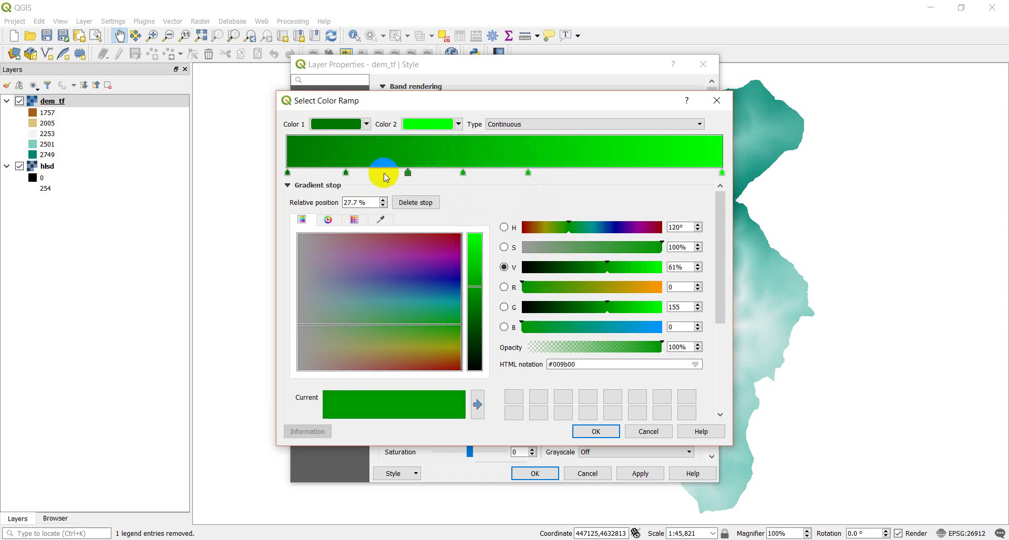
pyautogui.moveTo(346, 173)
pyautogui.mouseDown()
pyautogui.moveTo(604, 173)
pyautogui.moveTo(632, 191)
pyautogui.moveTo(427, 196)
pyautogui.moveTo(339, 175)
pyautogui.mouseUp()
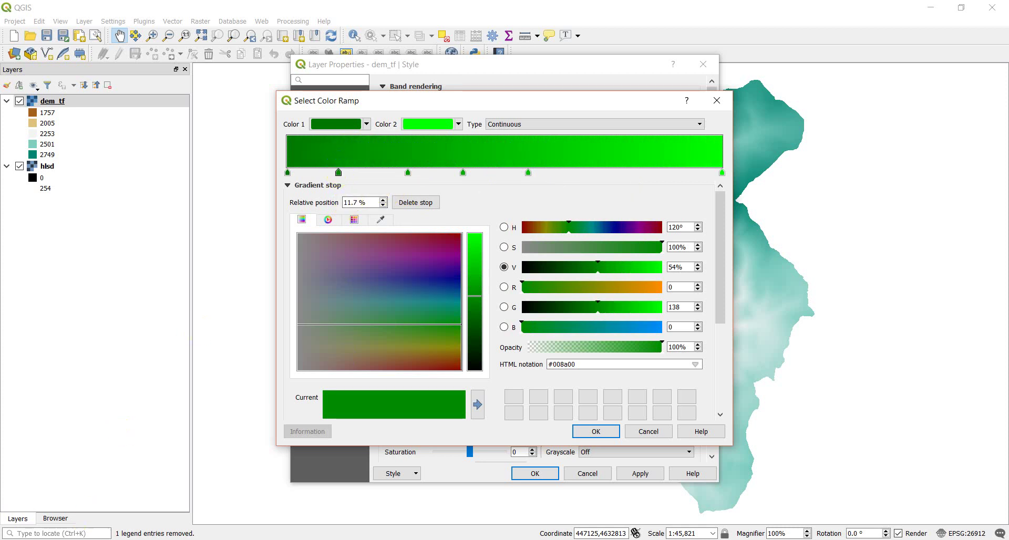
pyautogui.hotkey('alt', 'Tab')
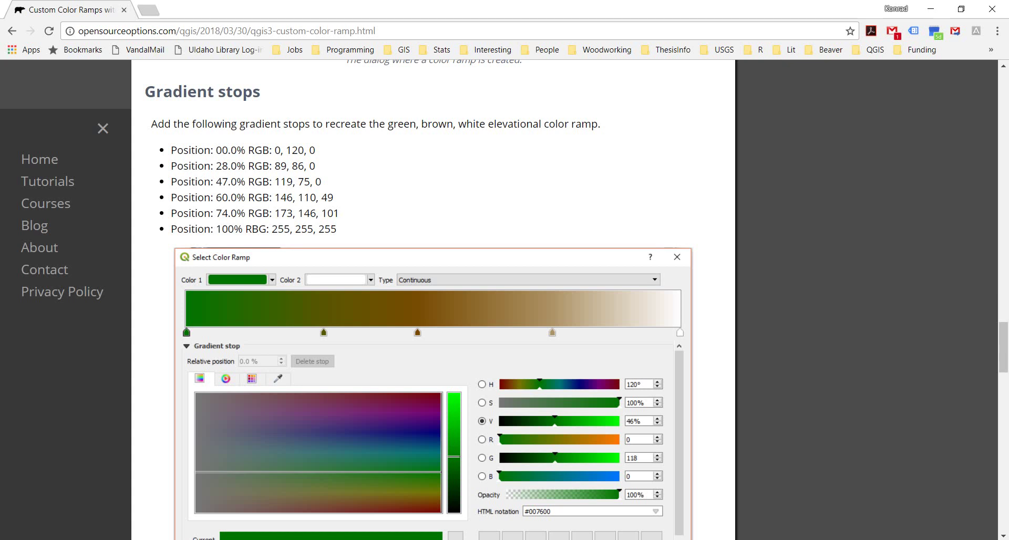
# Set the selected stop to 28% with brown color RGB 89, 86, 0.
pyautogui.hotkey('alt', 'Tab')
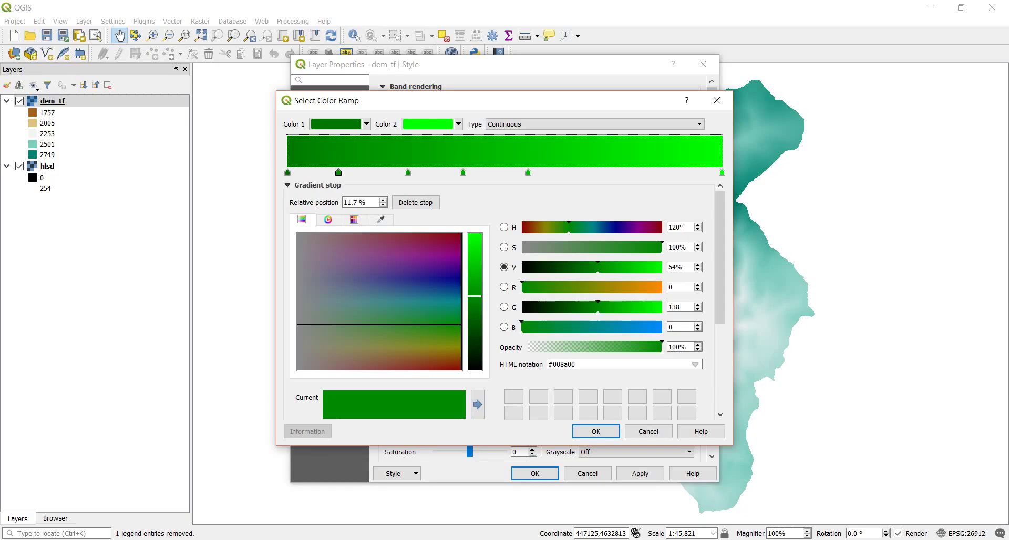
pyautogui.doubleClick(359, 201)
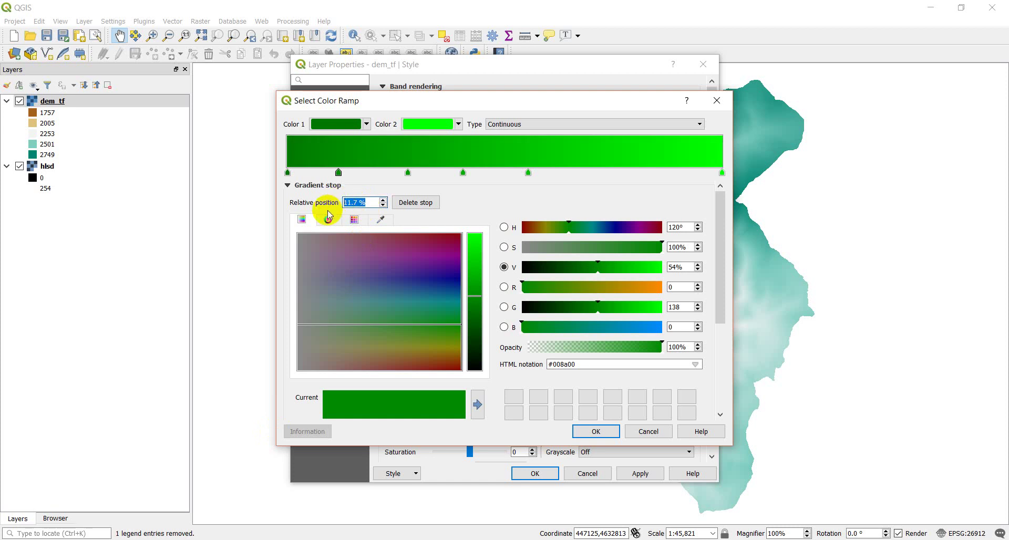
pyautogui.write('28')
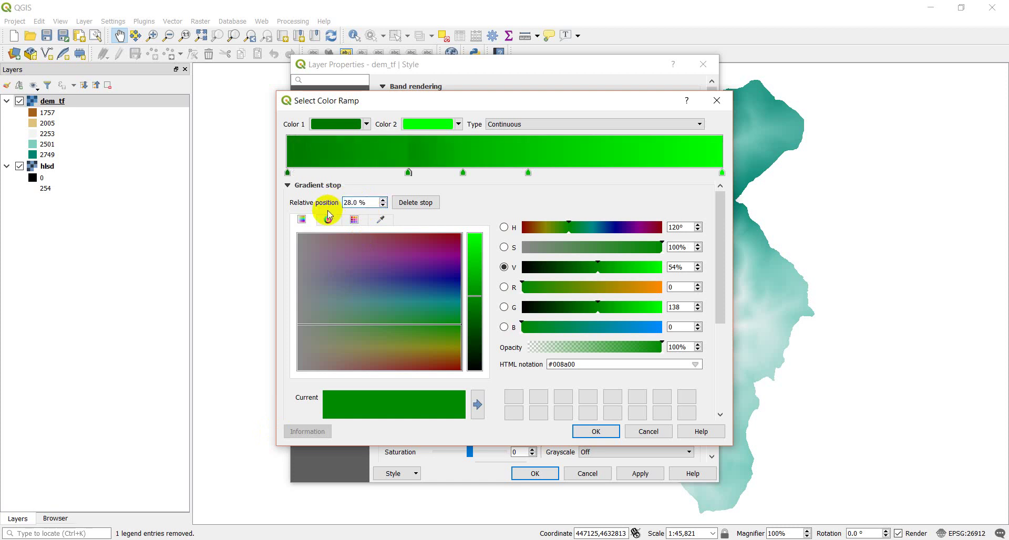
pyautogui.doubleClick(683, 287)
pyautogui.write('89')
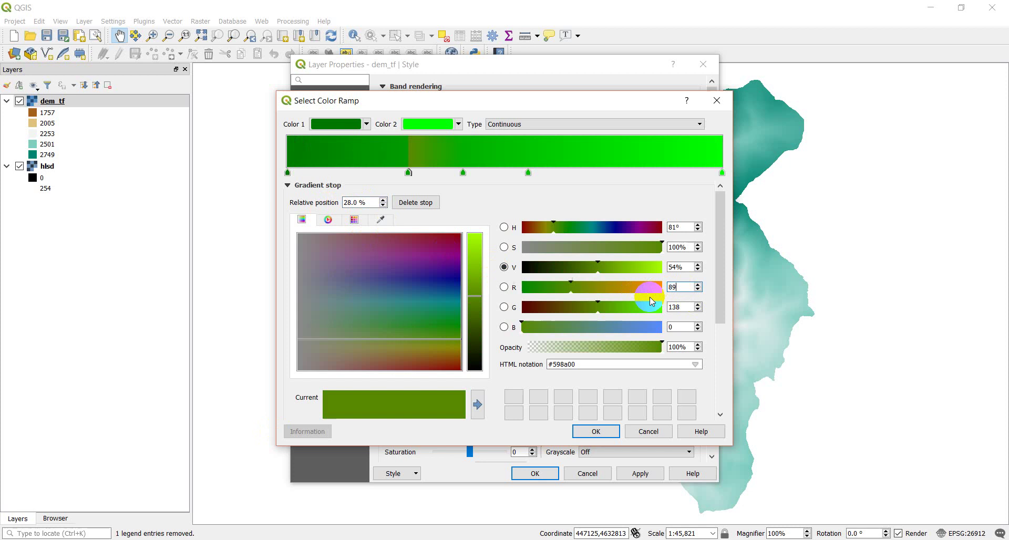
pyautogui.press('Tab')
pyautogui.write('86')
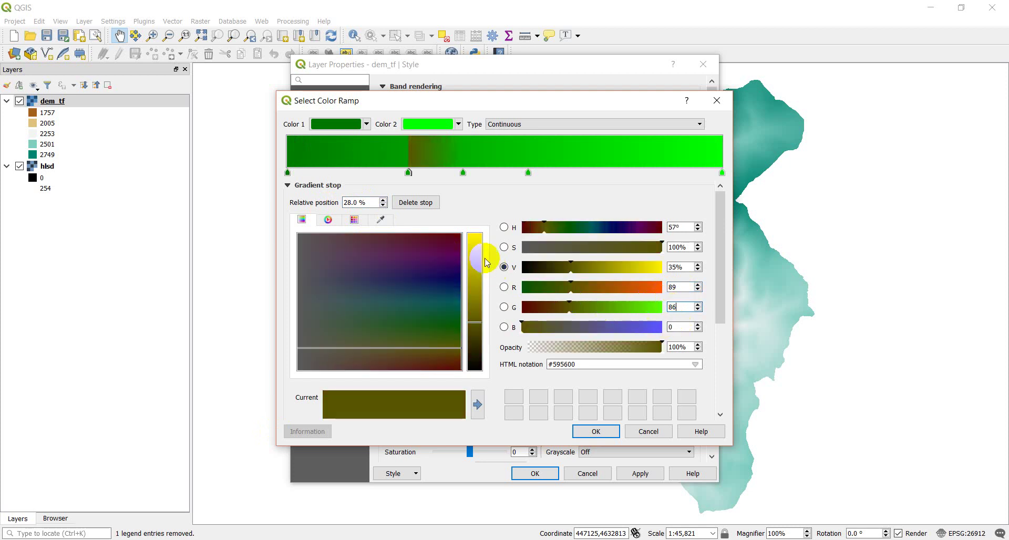
# Spread the remaining green stops to about 34.3%, 58% and 90.6%.
pyautogui.click(408, 173)
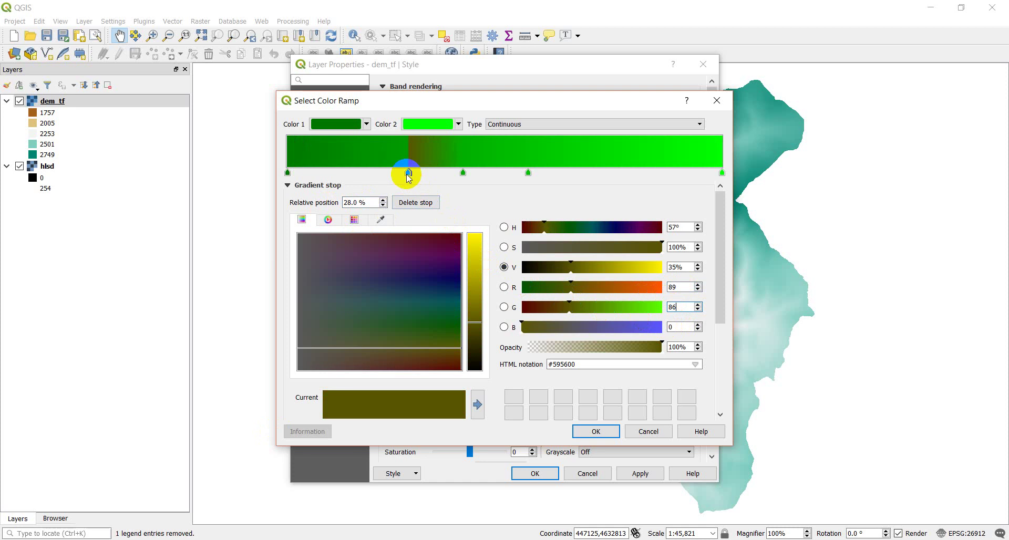
pyautogui.click(408, 174)
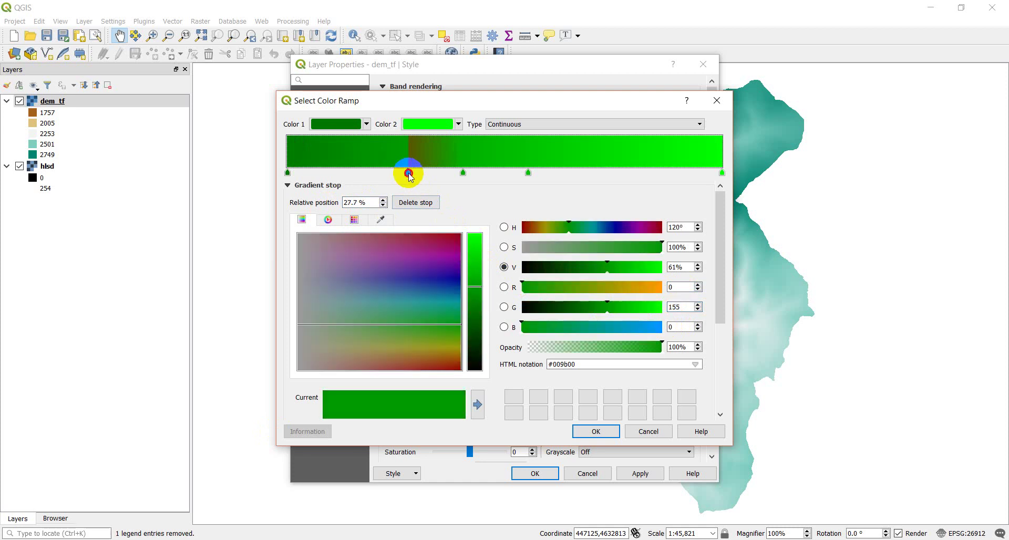
pyautogui.moveTo(408, 174); pyautogui.dragTo(437, 174)
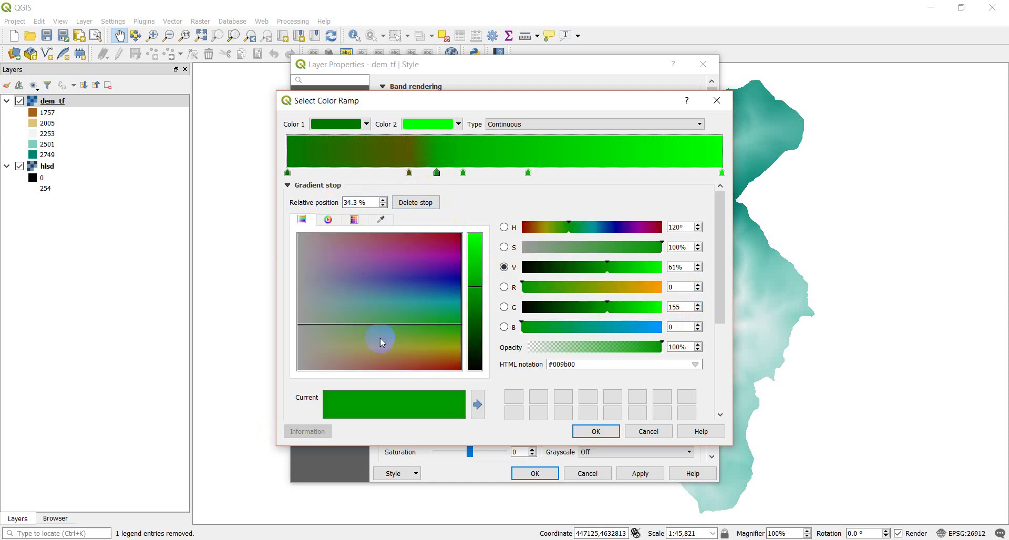
pyautogui.moveTo(529, 174); pyautogui.dragTo(681, 174)
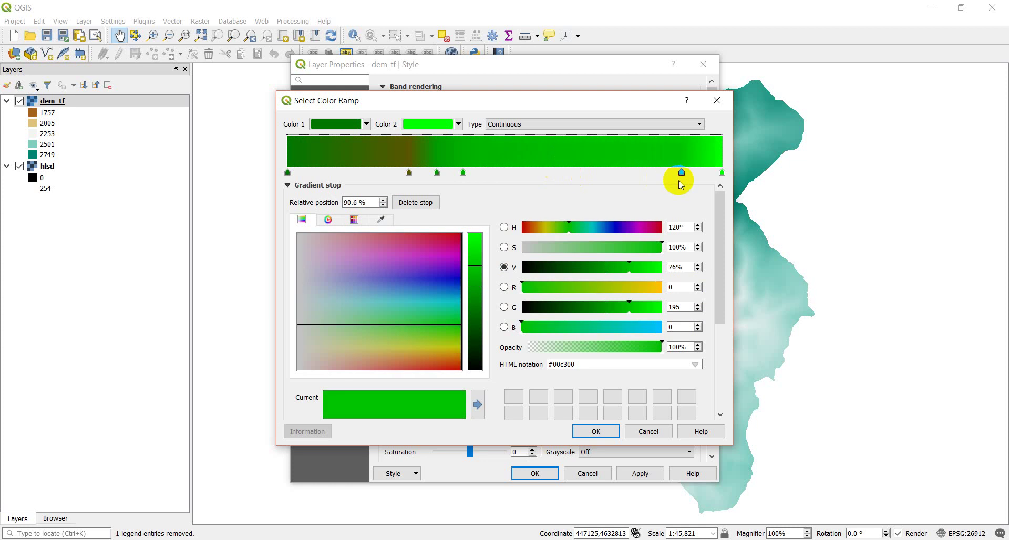
pyautogui.moveTo(463, 172); pyautogui.dragTo(541, 173)
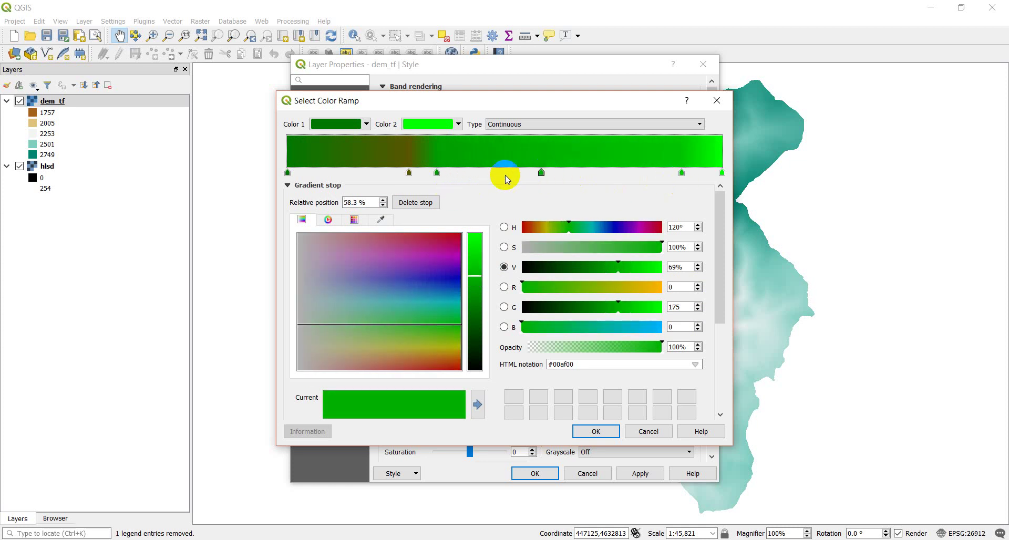
pyautogui.click(436, 173)
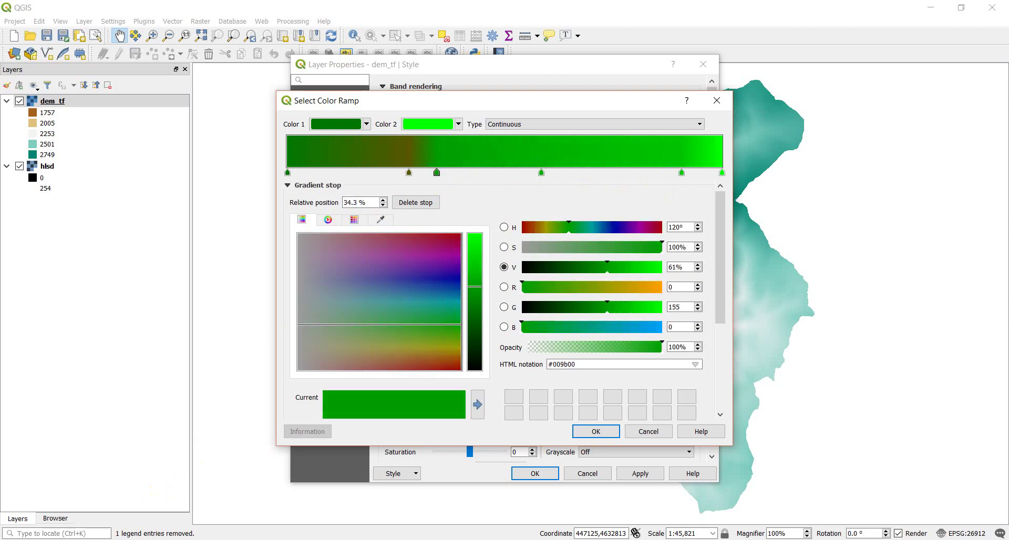
pyautogui.hotkey('alt', 'Tab')
pyautogui.moveTo(224, 539)
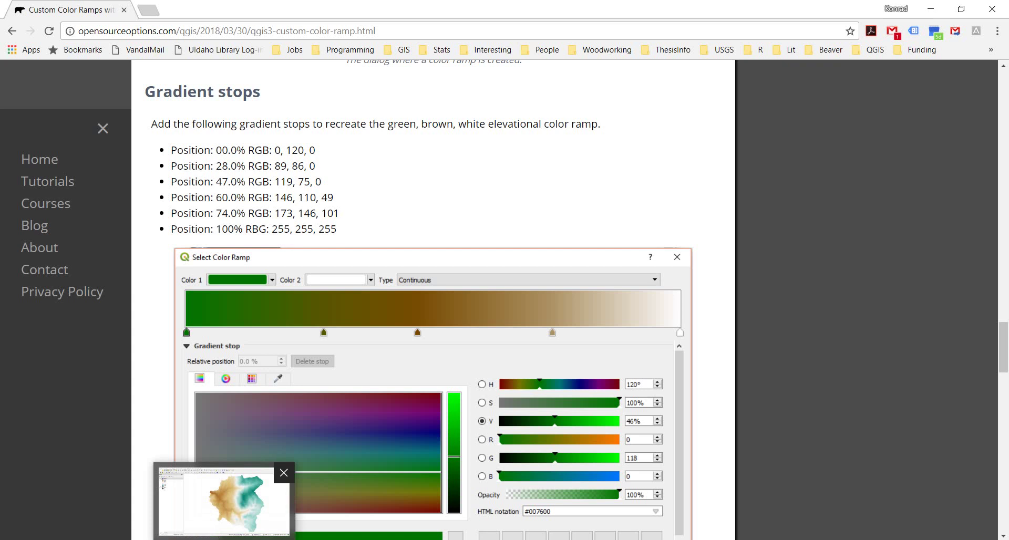
# Set the stop to 47% with brown color RGB 119, 75, 0.
pyautogui.click(224, 499)
pyautogui.click(347, 202)
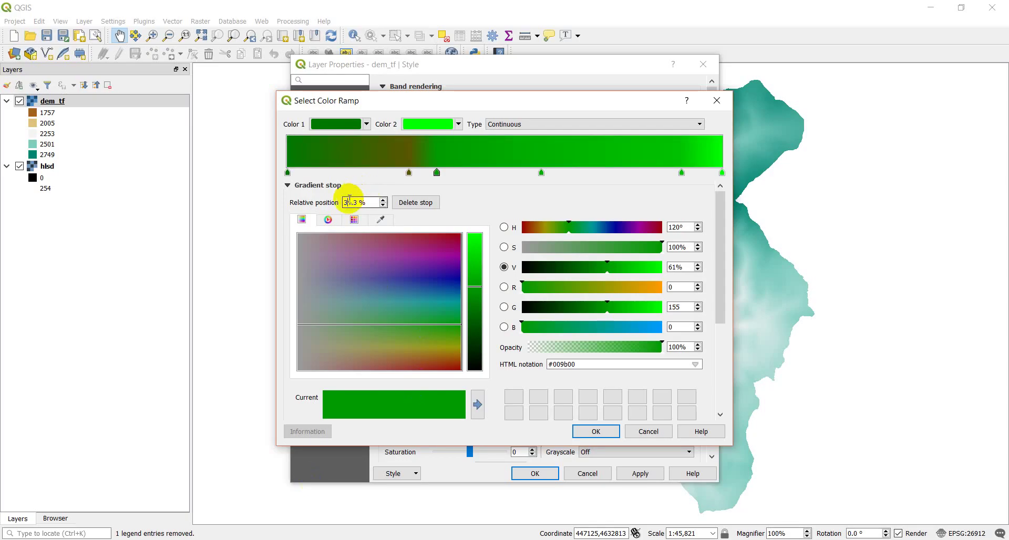
pyautogui.tripleClick(346, 202)
pyautogui.write('47')
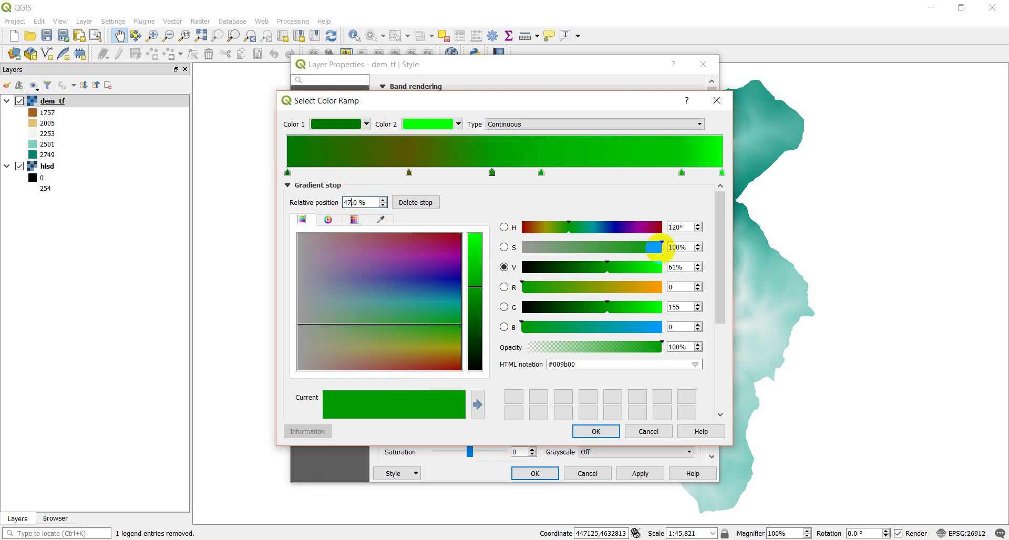
pyautogui.doubleClick(677, 288)
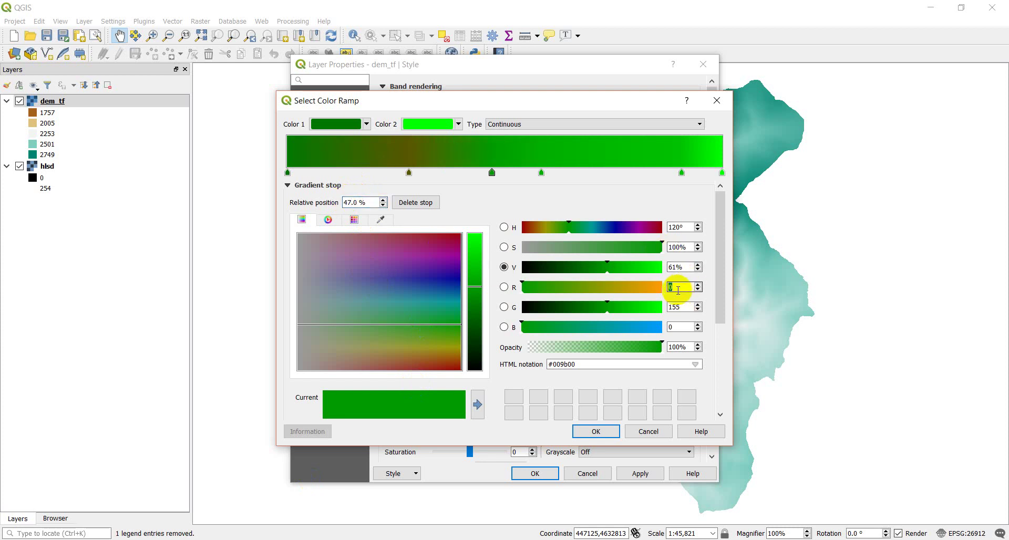
pyautogui.write('119')
pyautogui.press('Tab')
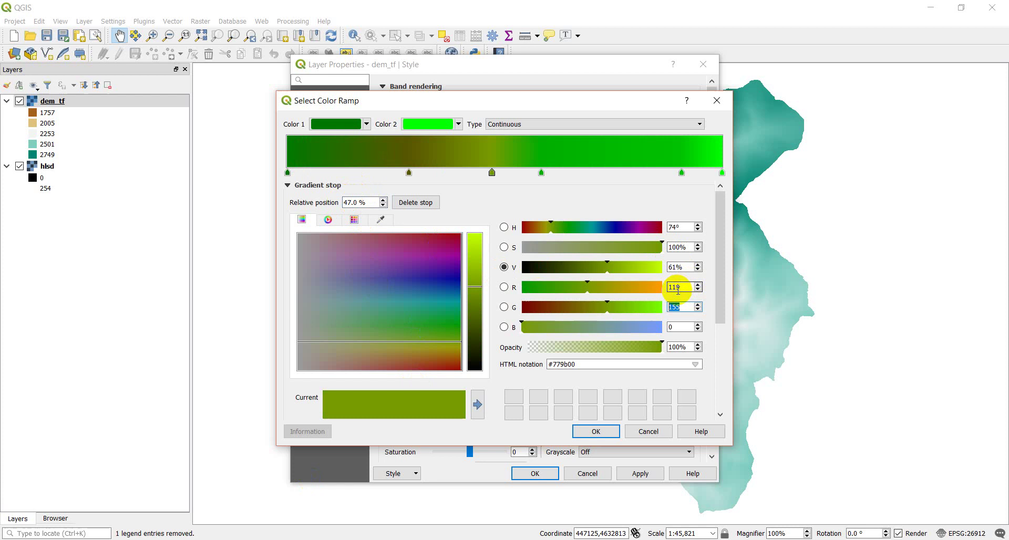
pyautogui.write('75')
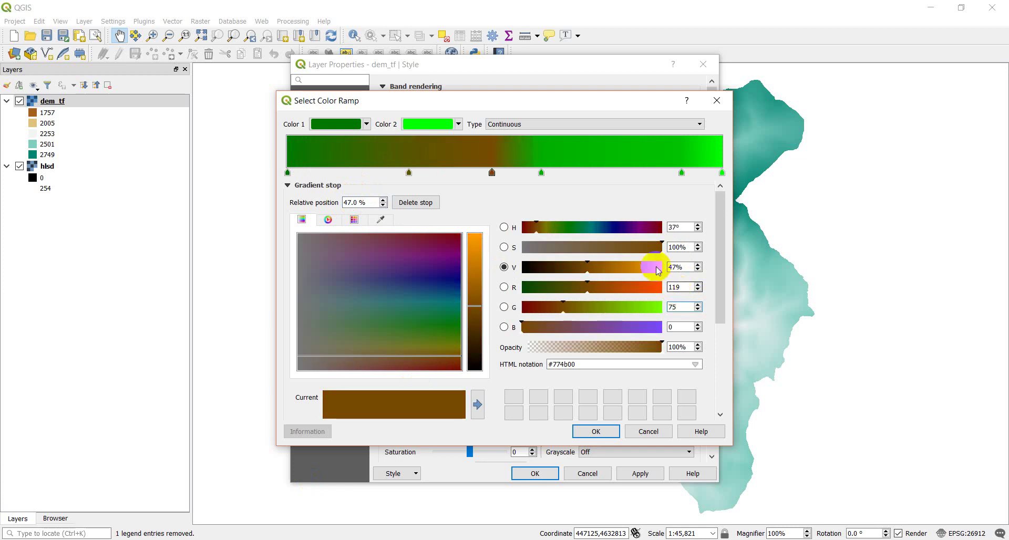
# Select the 58.3% stop and check the tutorial for its values.
pyautogui.click(541, 173)
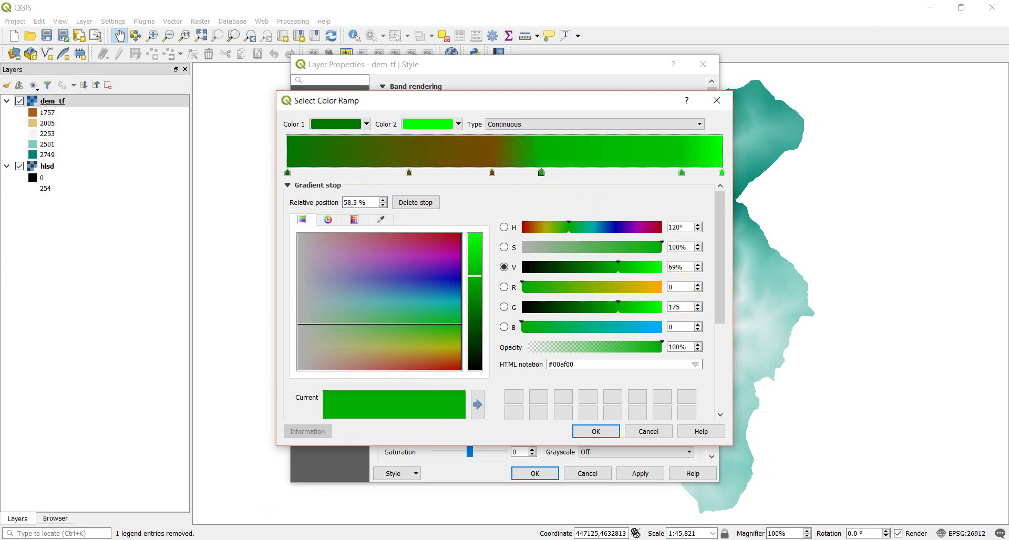
pyautogui.hotkey('alt', 'Tab')
pyautogui.moveTo(225, 539)
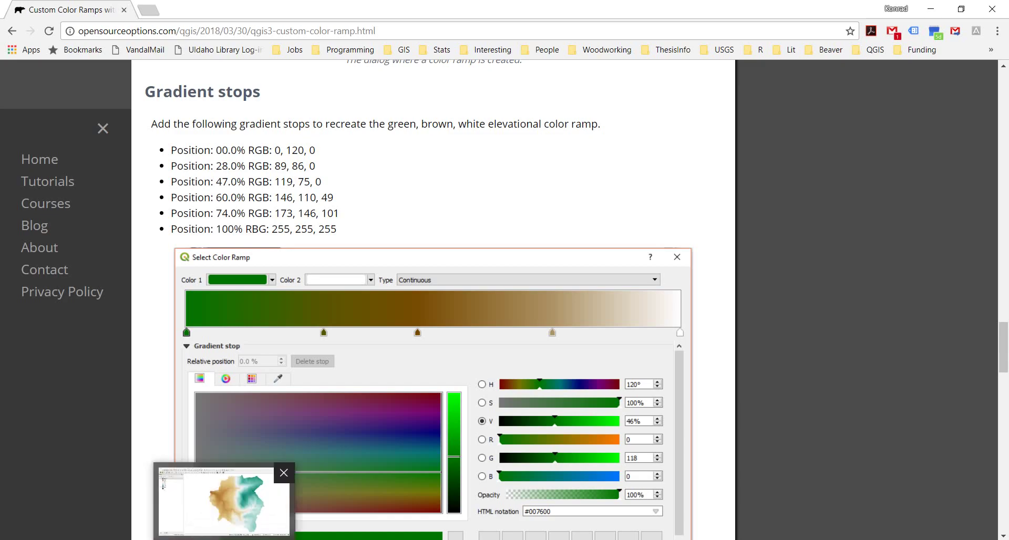
# Set the 58.3% stop to 60% with RGB 146, 110, 49, and slide the 90% stop to about 77%.
pyautogui.click(262, 502)
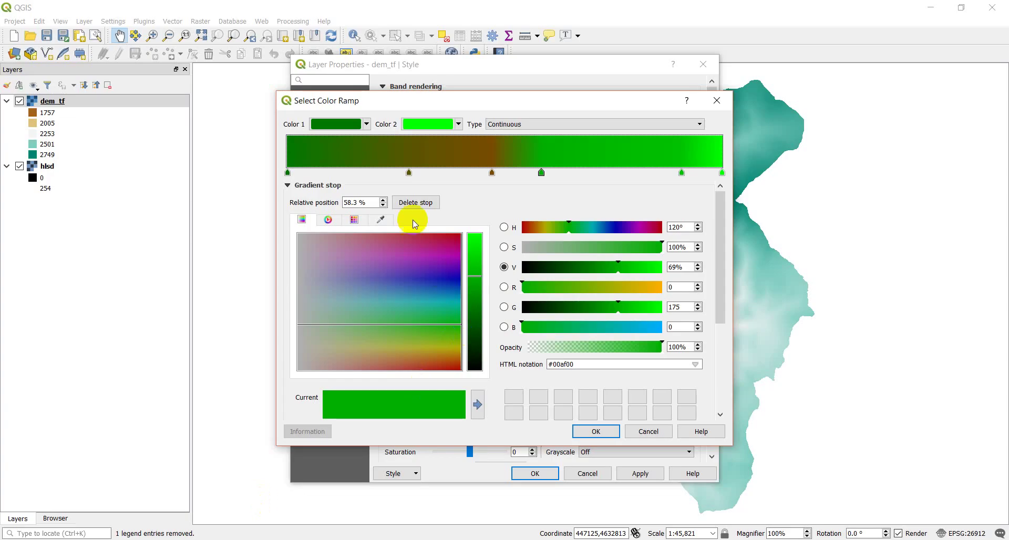
pyautogui.doubleClick(367, 200)
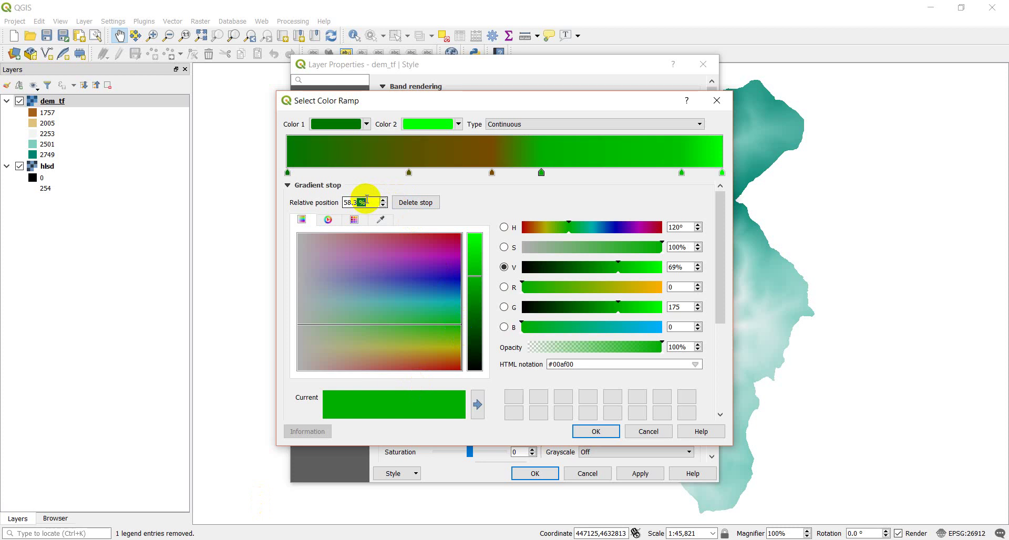
pyautogui.write('60')
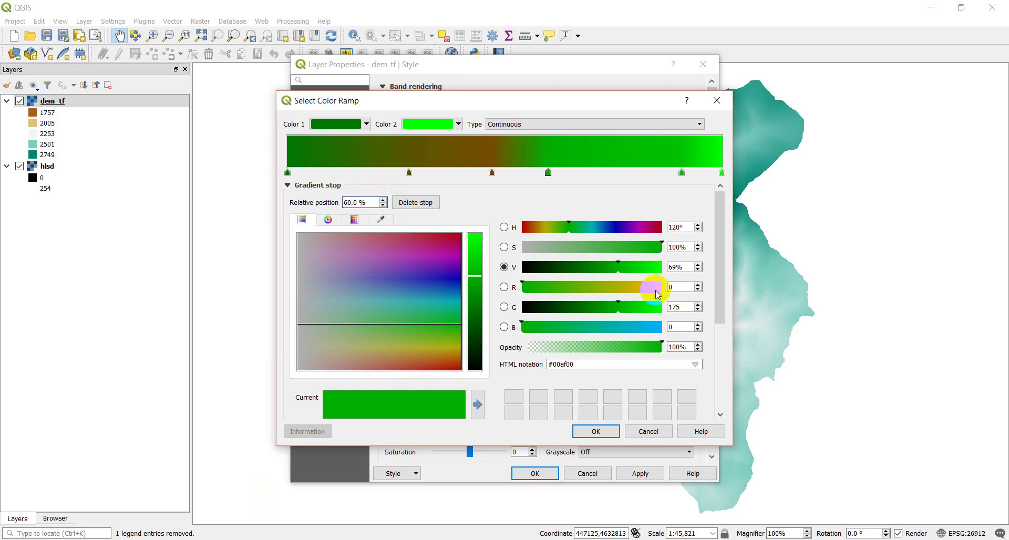
pyautogui.doubleClick(683, 287)
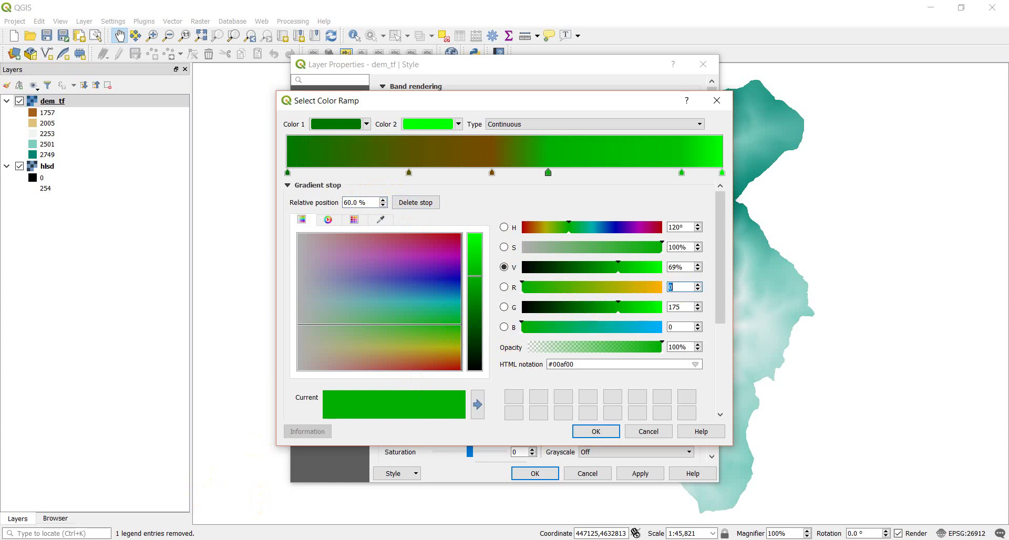
pyautogui.click(220, 538)
pyautogui.click(221, 502)
pyautogui.write('146')
pyautogui.press('Tab')
pyautogui.write('110')
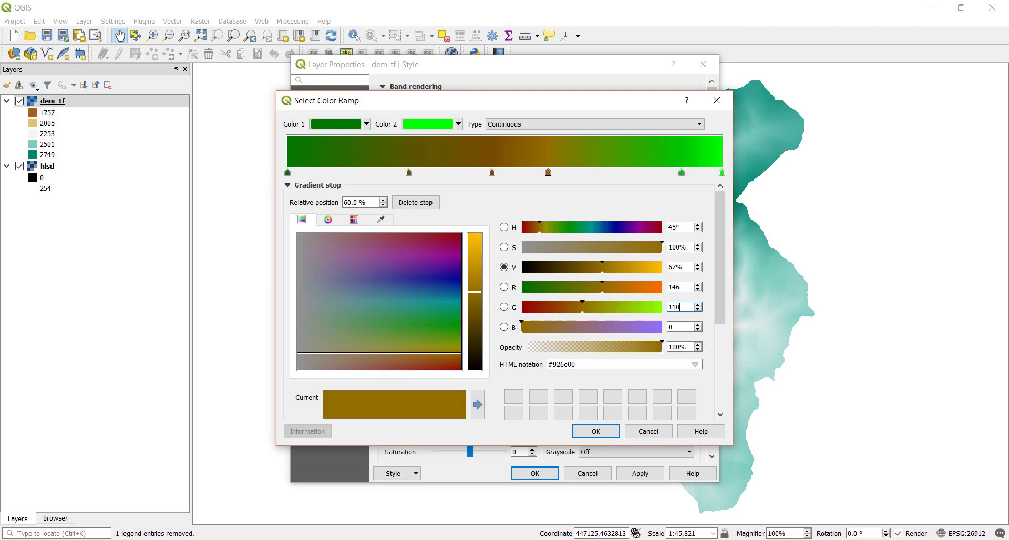
pyautogui.press('Tab')
pyautogui.write('49')
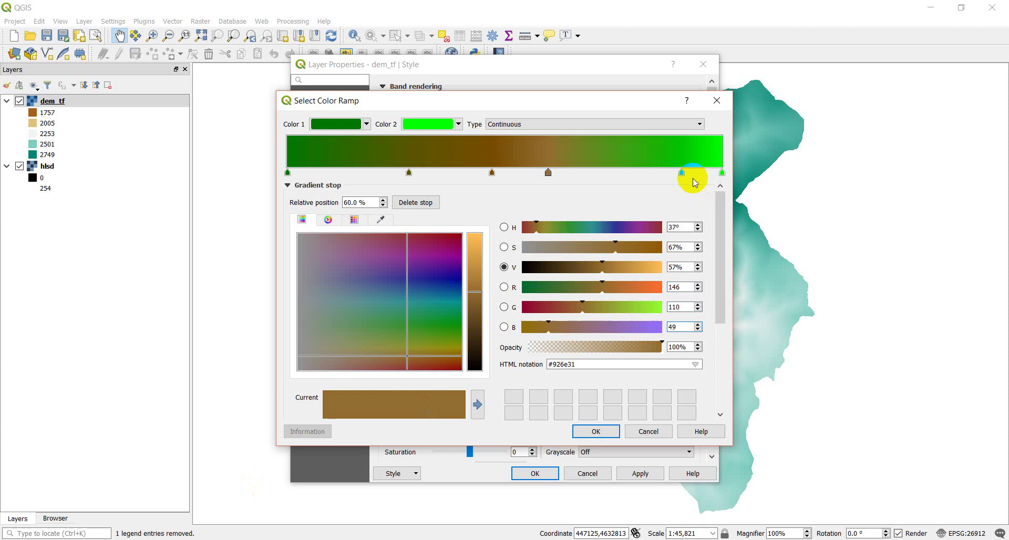
pyautogui.moveTo(683, 173); pyautogui.dragTo(622, 179)
# Move the 76.9% stop to 74% and color it RGB 173, 146, 101.
pyautogui.click(180, 538)
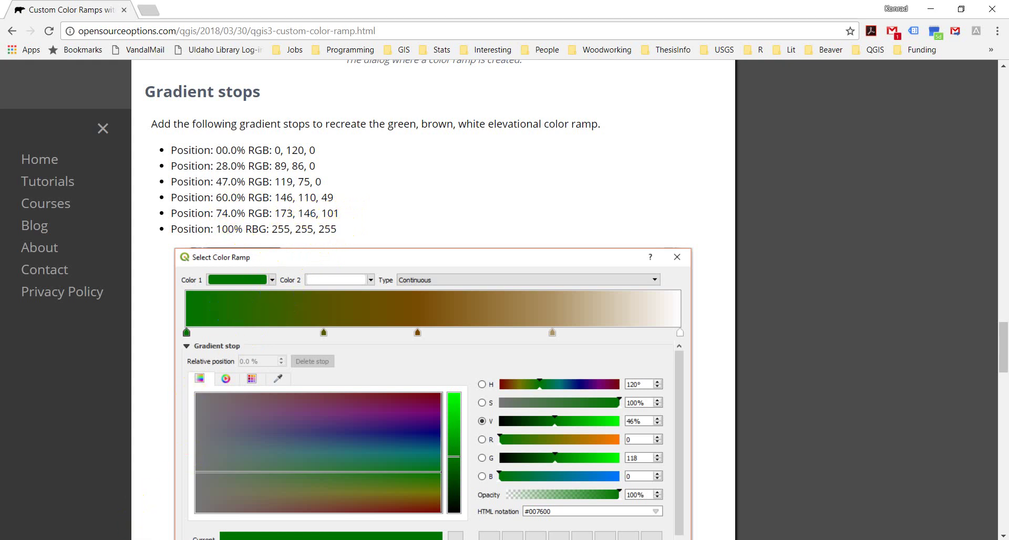
pyautogui.hotkey('alt', 'Tab')
pyautogui.doubleClick(372, 201)
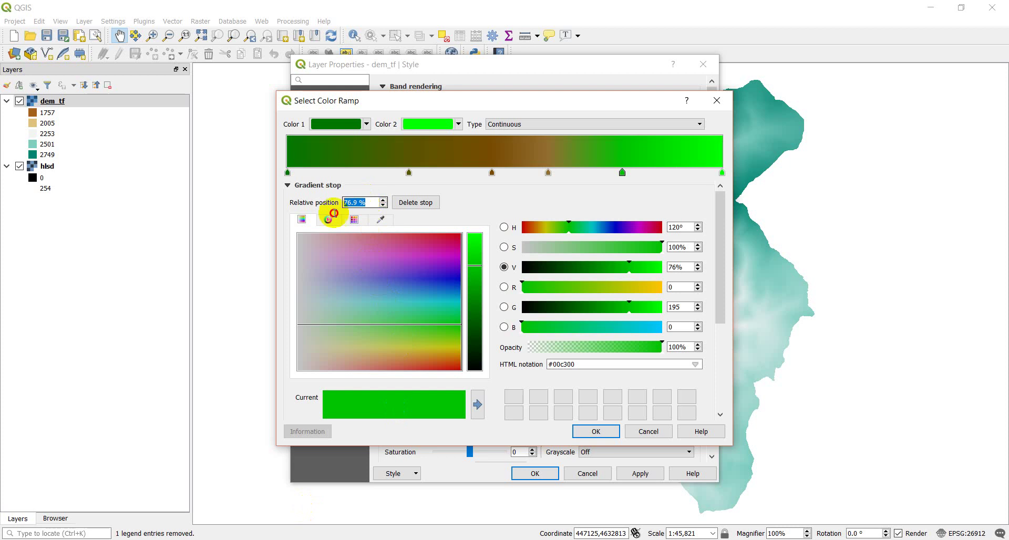
pyautogui.write('74')
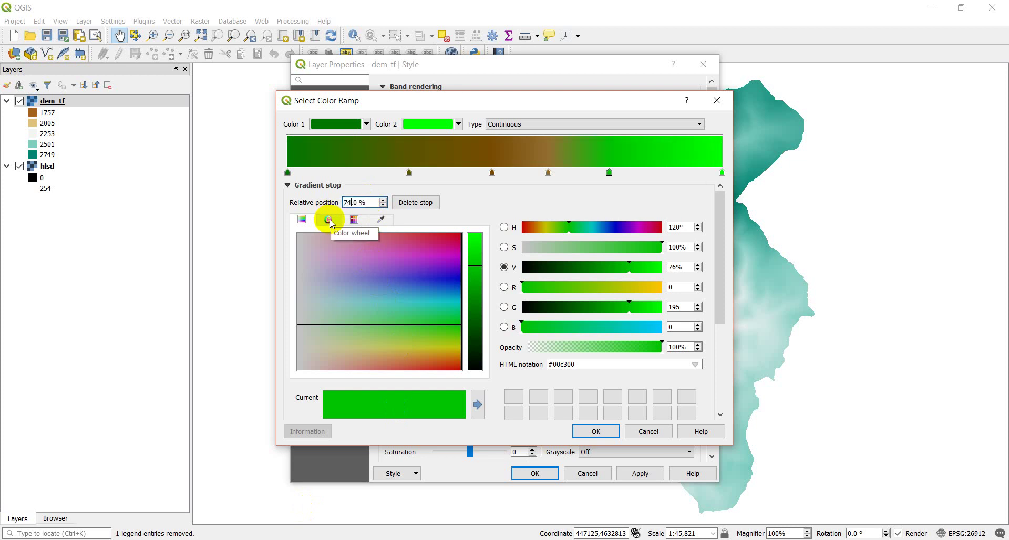
pyautogui.doubleClick(679, 287)
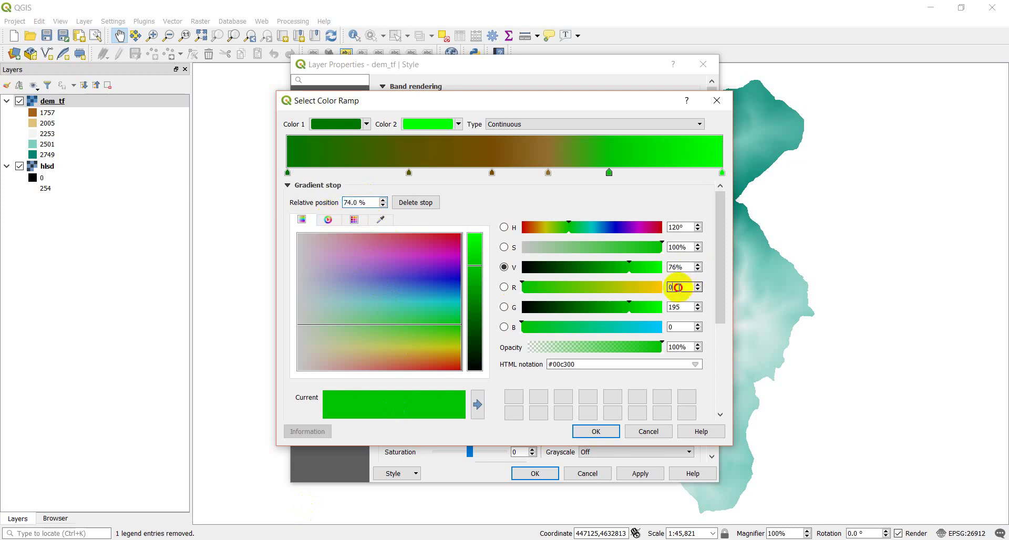
pyautogui.write('173')
pyautogui.press('Tab')
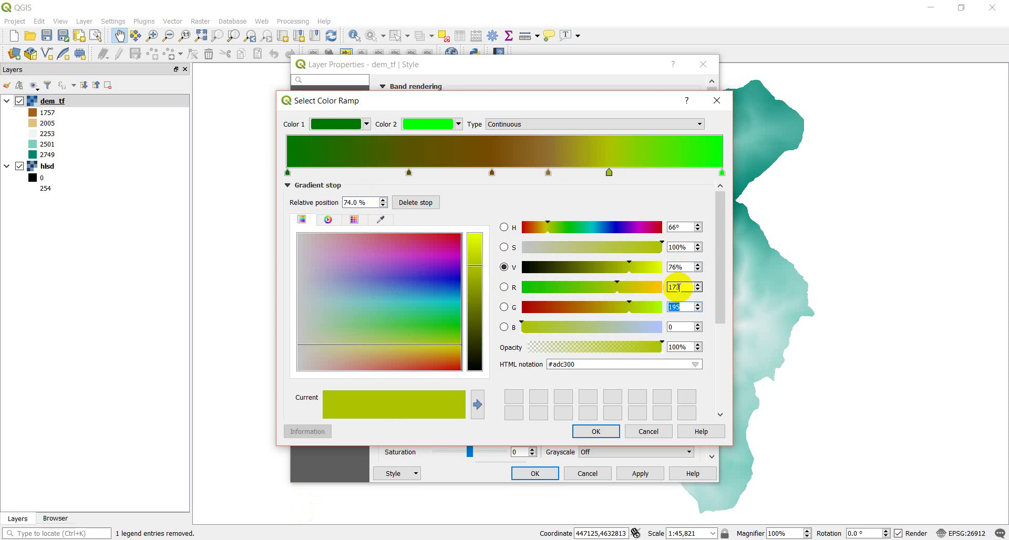
pyautogui.write('146')
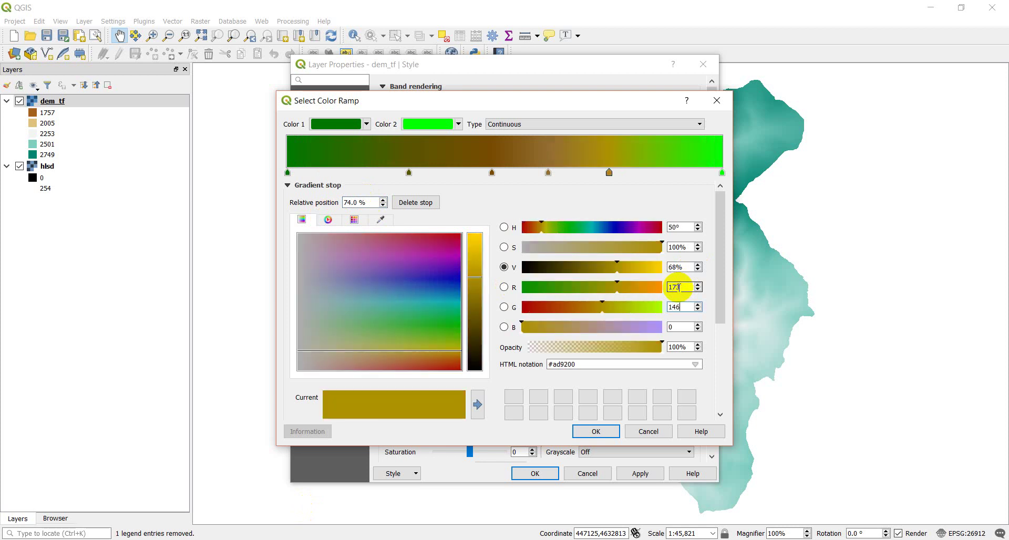
pyautogui.press('Tab')
pyautogui.write('101')
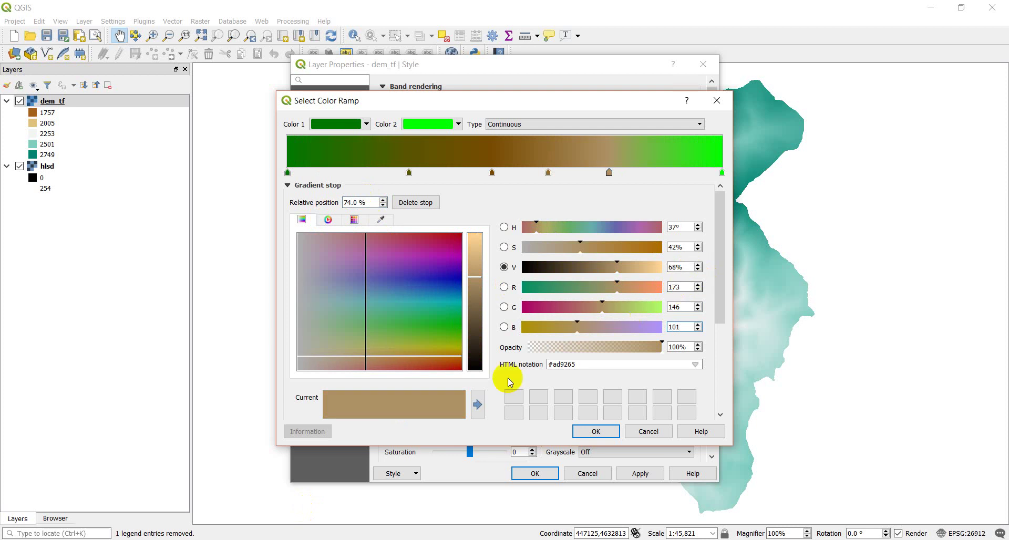
# Set the ramp's 100% end stop to pure white (RGB 255, 255, 255), checked against the tutorial.
pyautogui.hotkey('alt', 'Tab')
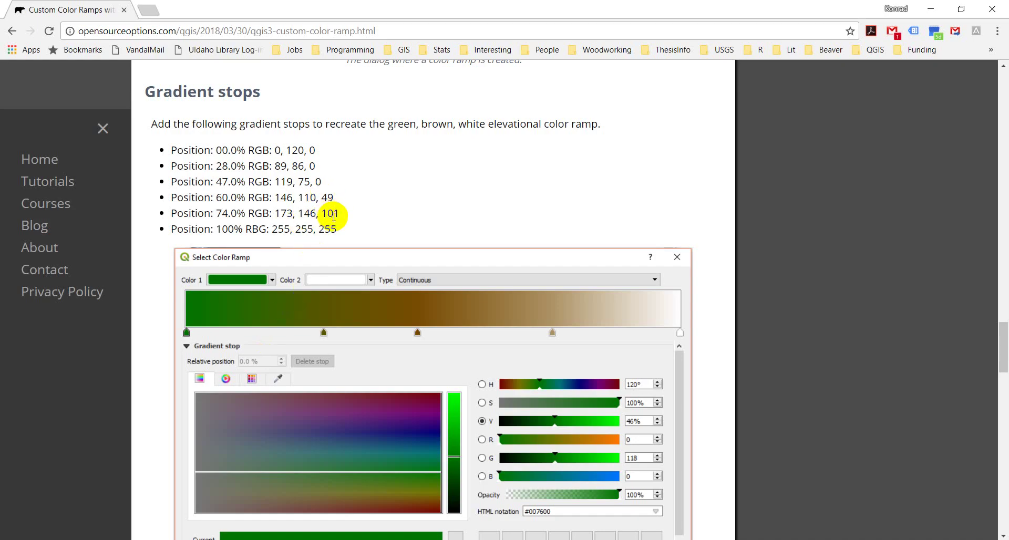
pyautogui.hotkey('alt', 'Tab')
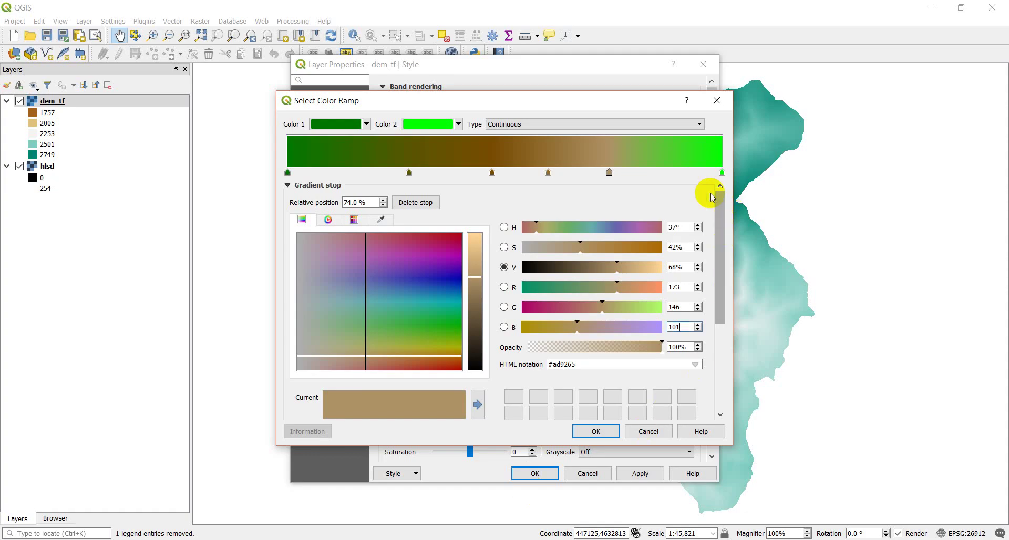
pyautogui.click(722, 172)
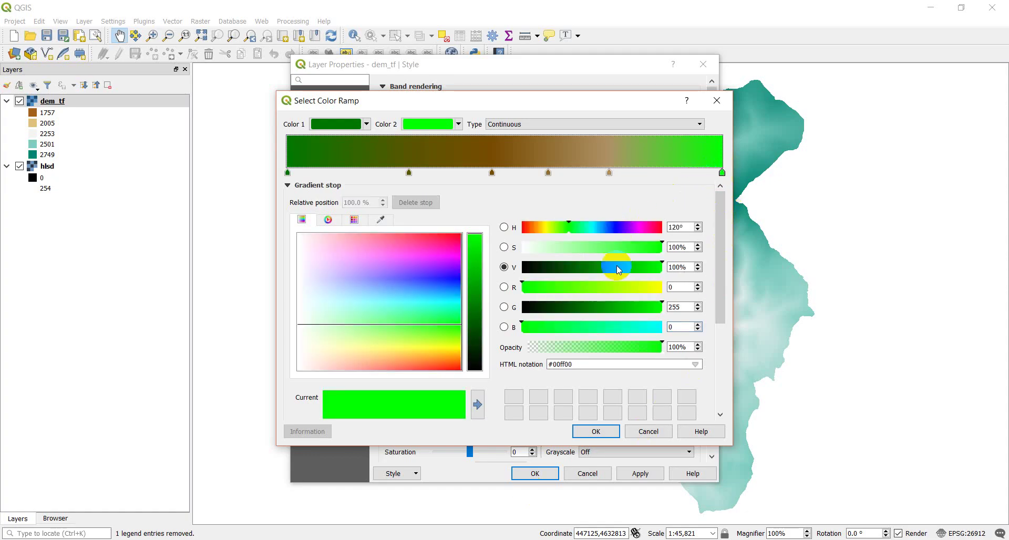
pyautogui.doubleClick(685, 287)
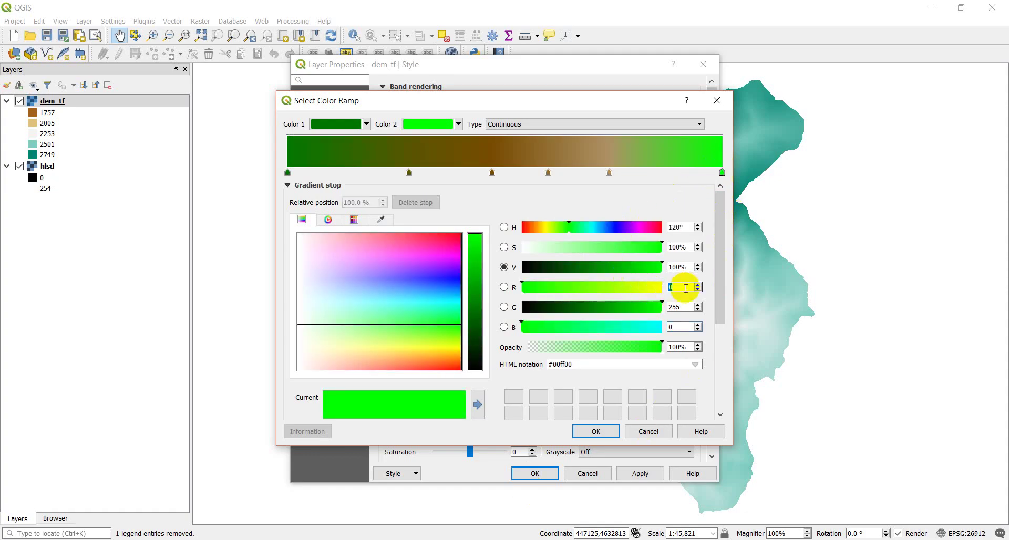
pyautogui.write('255')
pyautogui.press('Tab')
pyautogui.press('Tab')
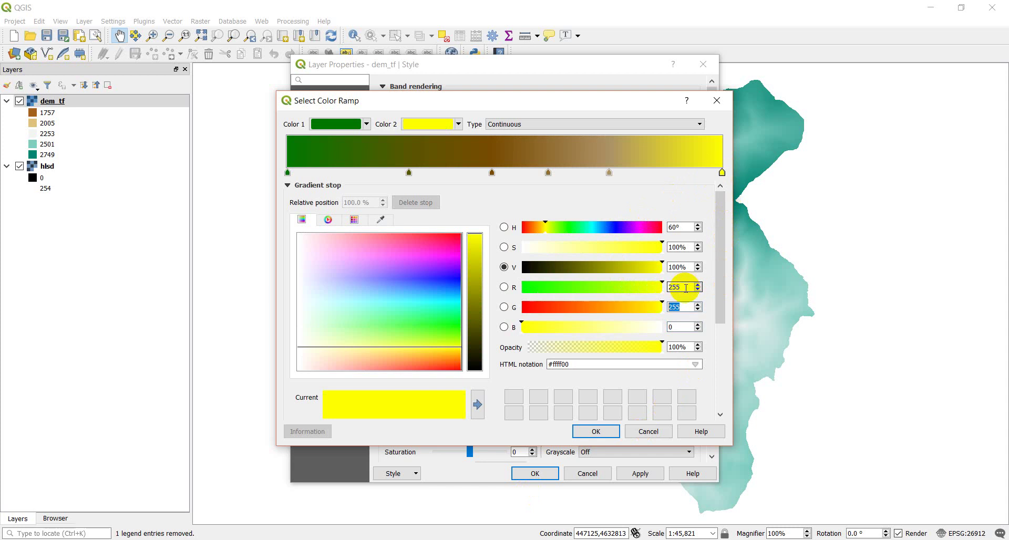
pyautogui.write('255')
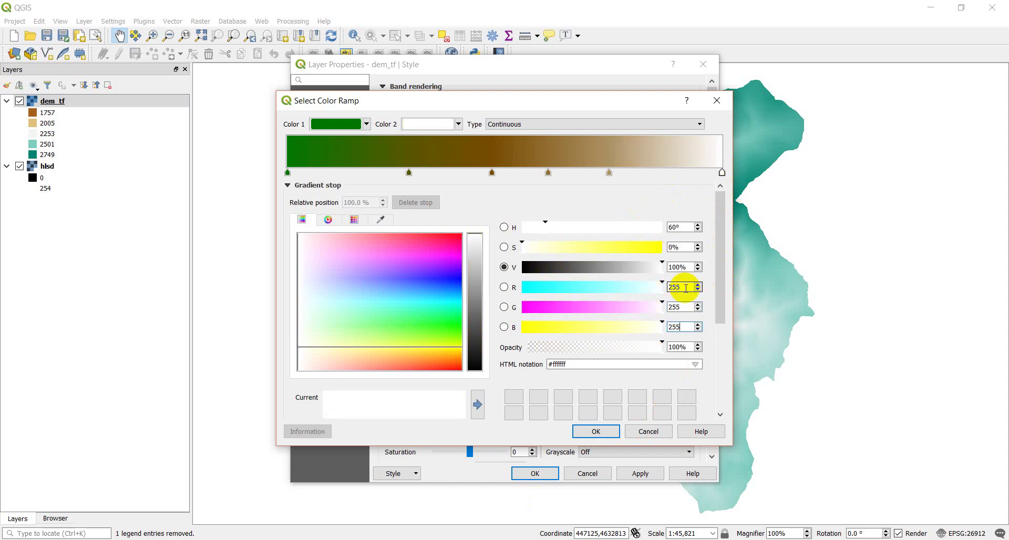
pyautogui.click(657, 192)
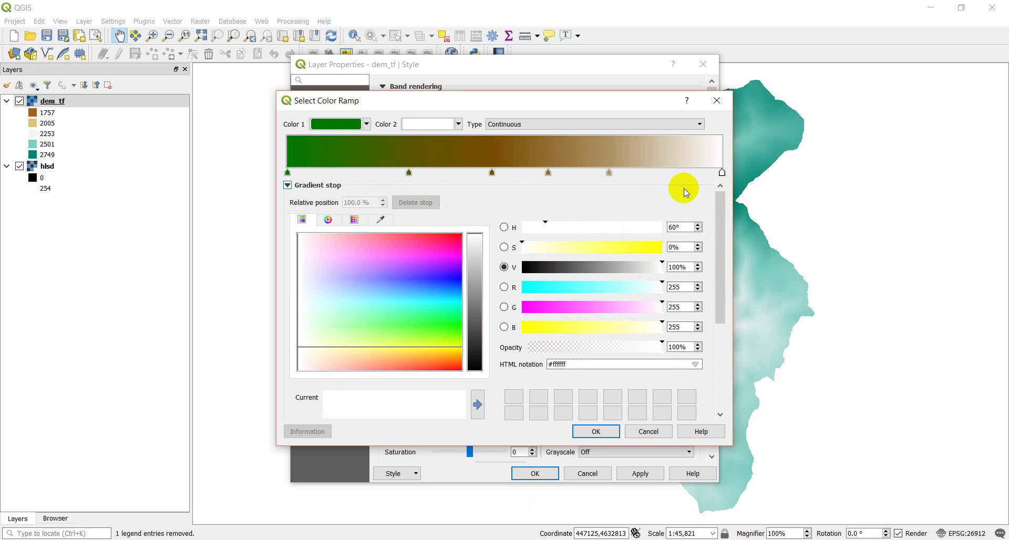
pyautogui.hotkey('alt', 'Tab')
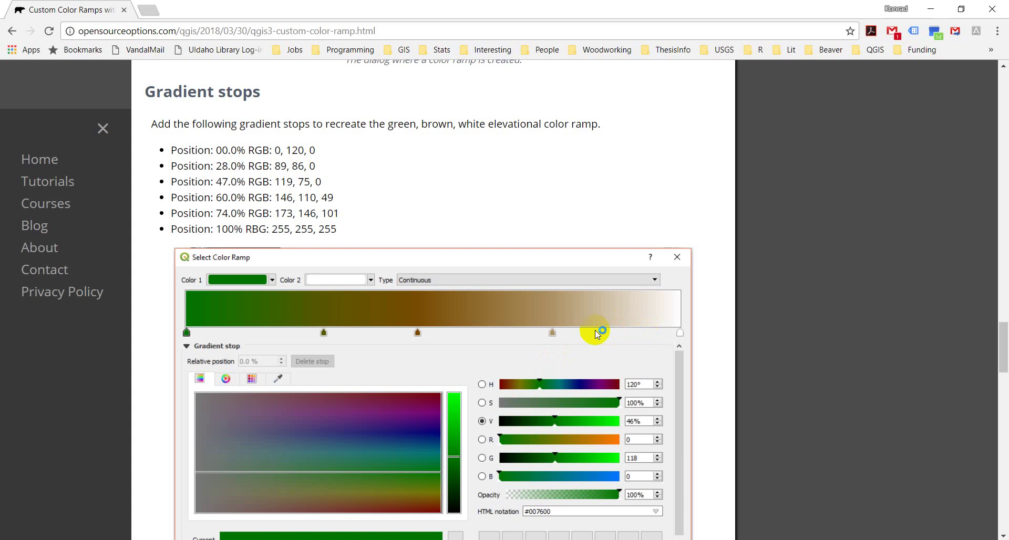
pyautogui.hotkey('alt', 'Tab')
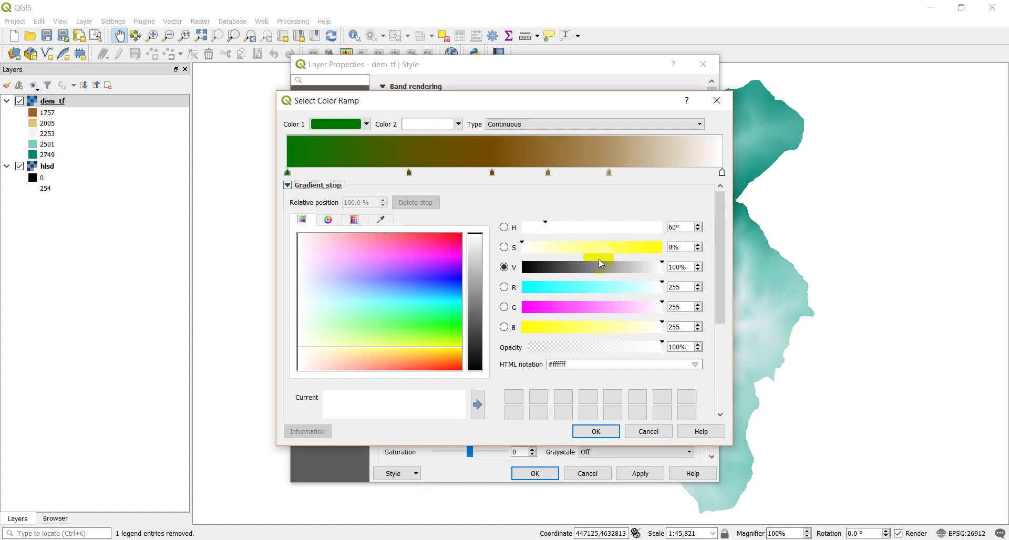
# Confirm the finished ramp and start saving it as 'Elevation Green Brown White' tagged Elevation.
pyautogui.click(592, 432)
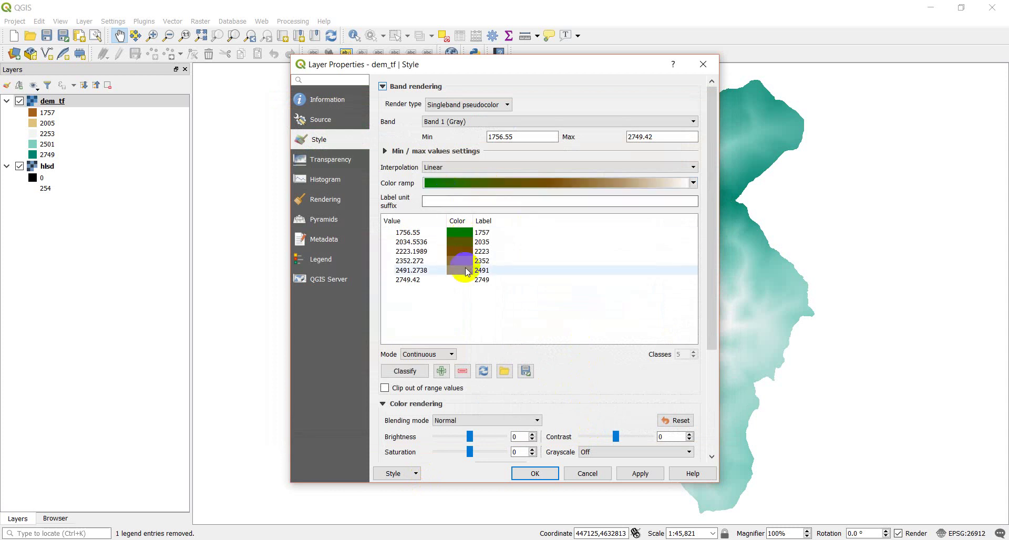
pyautogui.click(694, 182)
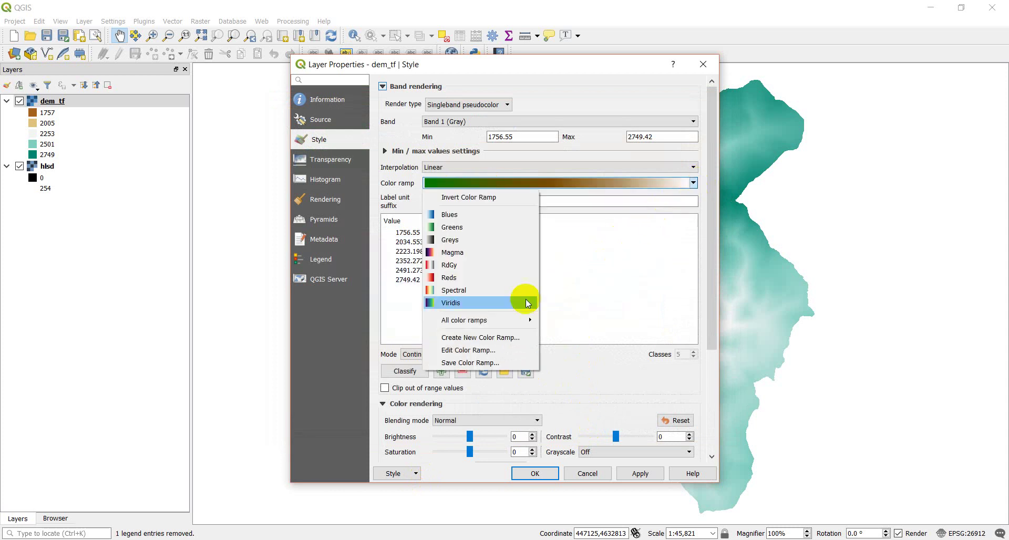
pyautogui.click(469, 364)
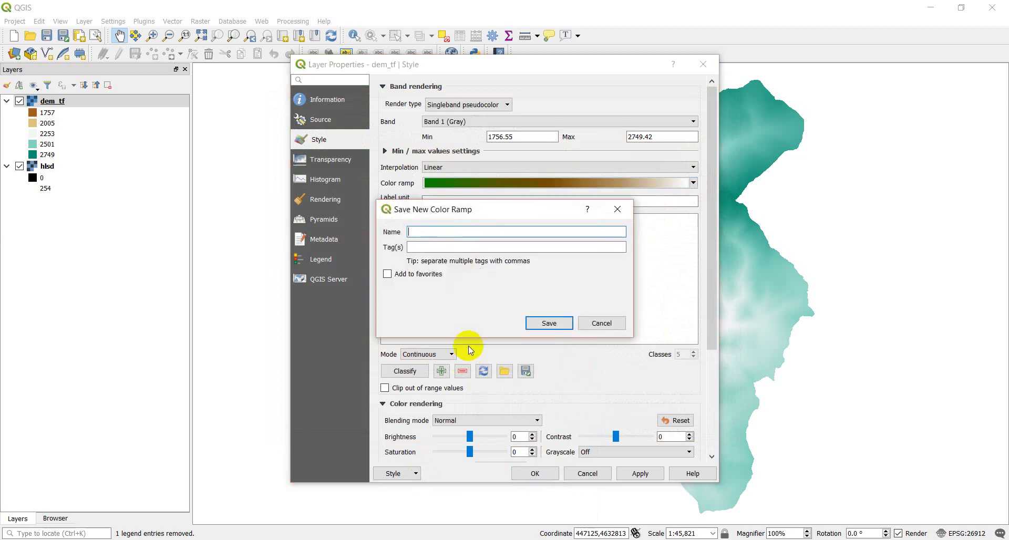
pyautogui.write('Elevation')
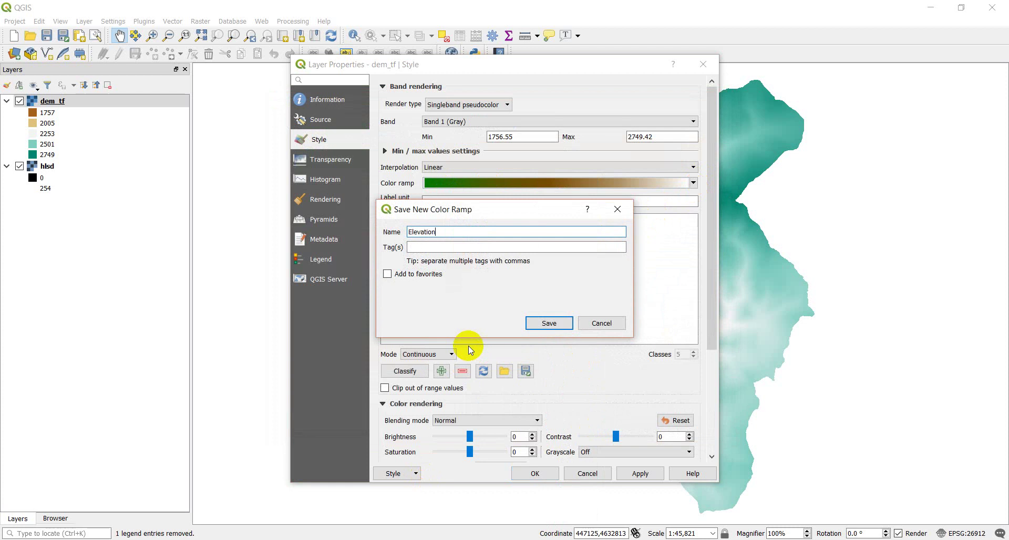
pyautogui.write(' Green Brown White')
pyautogui.press('Tab')
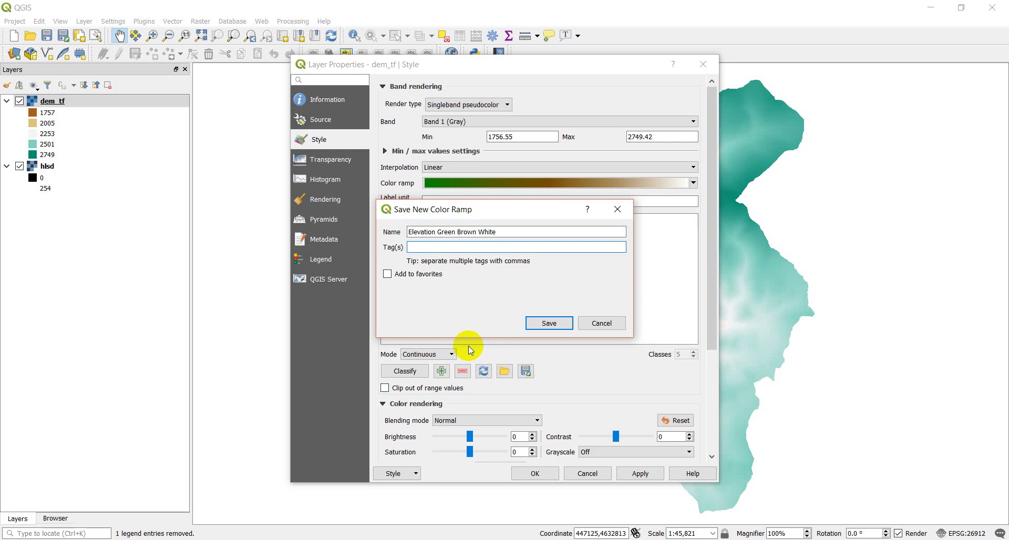
pyautogui.write('Elevation')
# Correct the ramp name to 'Elevation GreenBrownWhite', add it to favourites, and save it.
pyautogui.click(458, 231)
pyautogui.press('BackSpace')
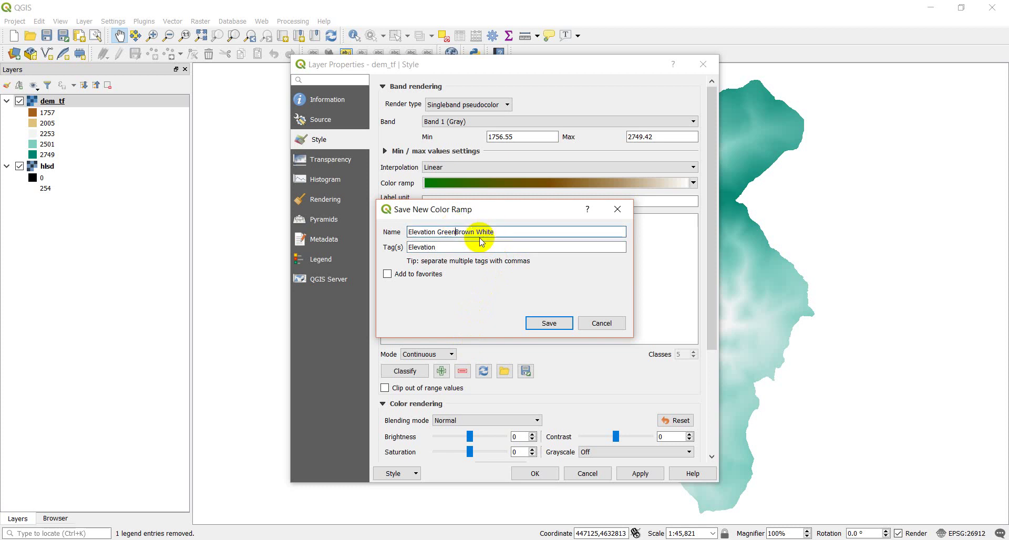
pyautogui.click(478, 232)
pyautogui.press('BackSpace')
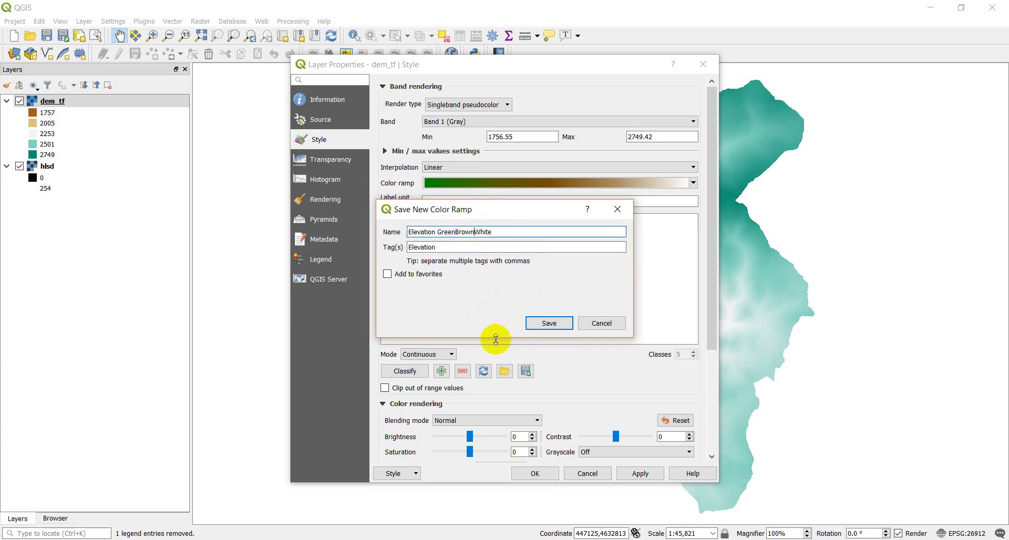
pyautogui.click(387, 274)
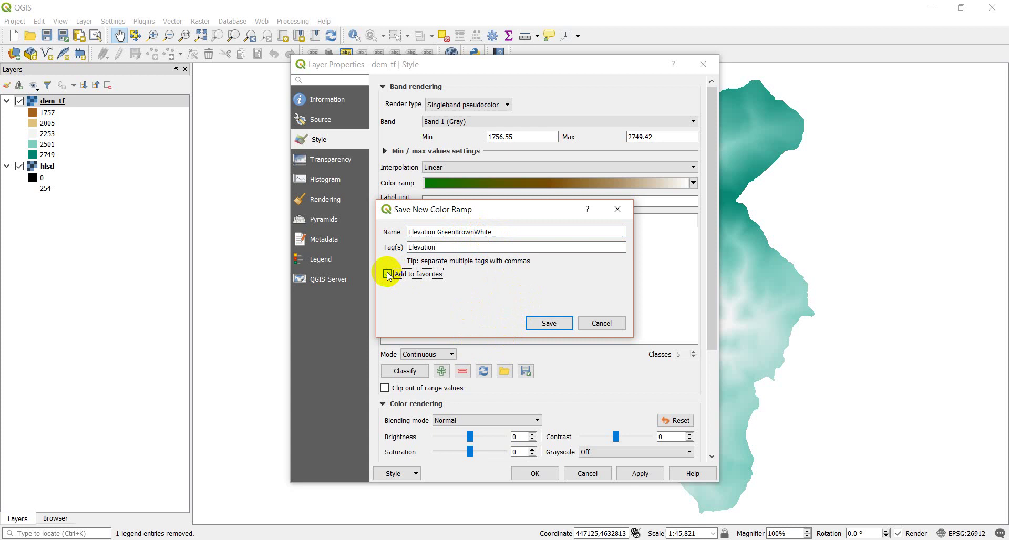
pyautogui.click(558, 321)
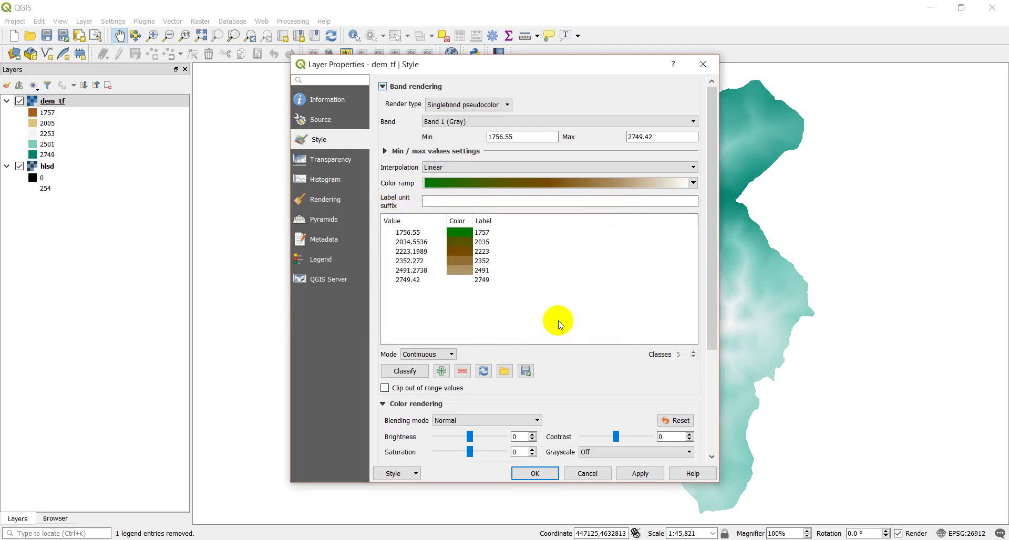
# Apply the ramp to dem_tf and set the layer's global opacity to 60%.
pyautogui.click(545, 475)
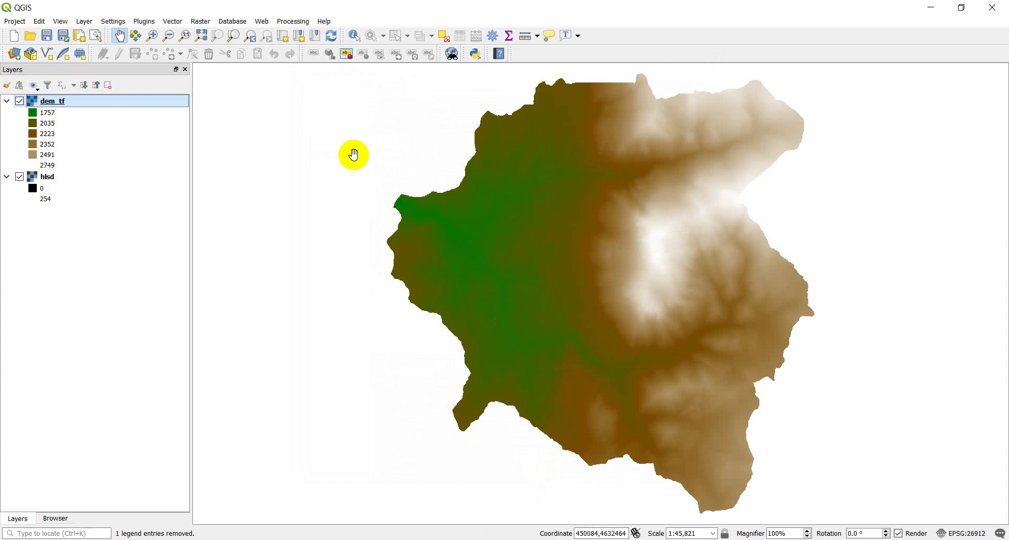
pyautogui.doubleClick(49, 102)
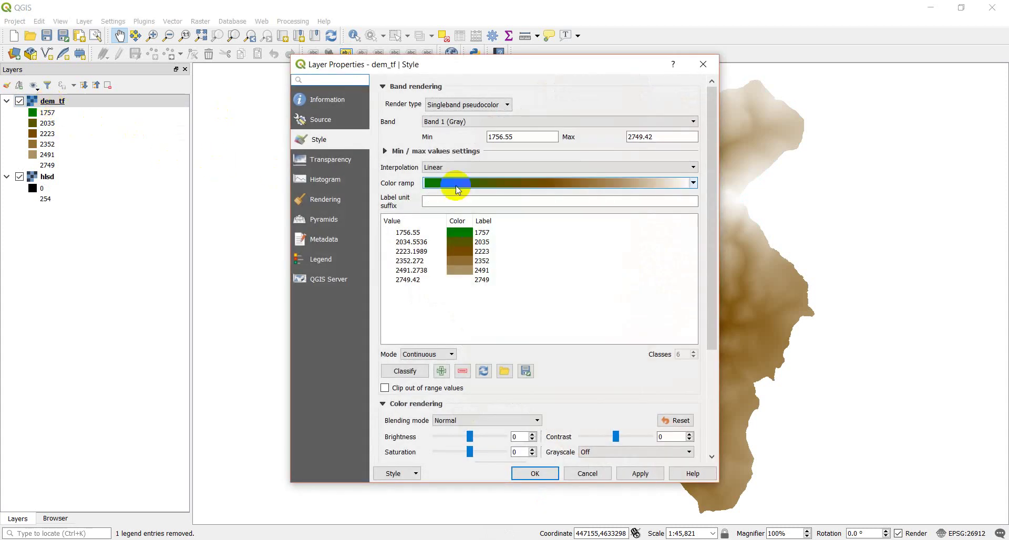
pyautogui.click(318, 167)
pyautogui.moveTo(691, 96); pyautogui.dragTo(621, 107)
pyautogui.write('60')
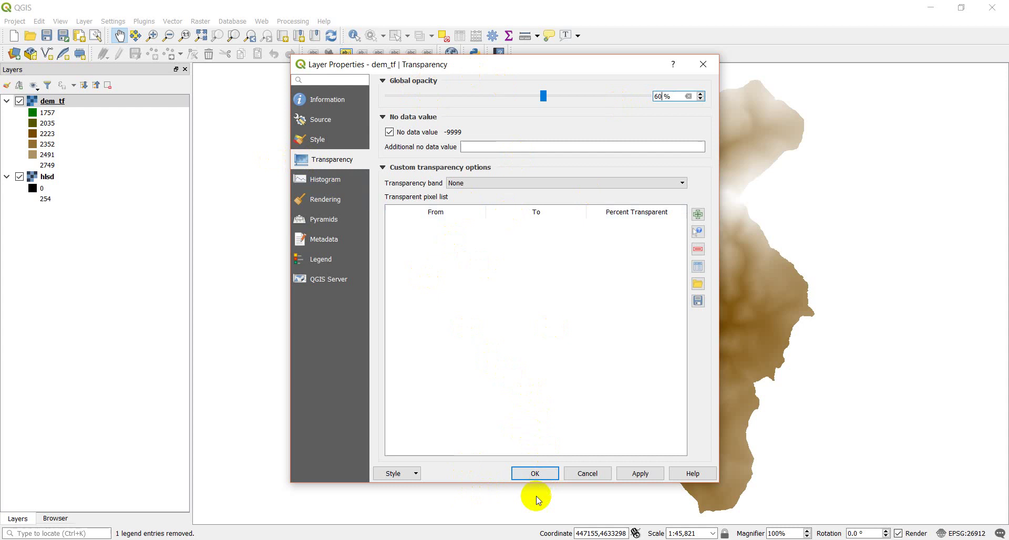
pyautogui.click(545, 474)
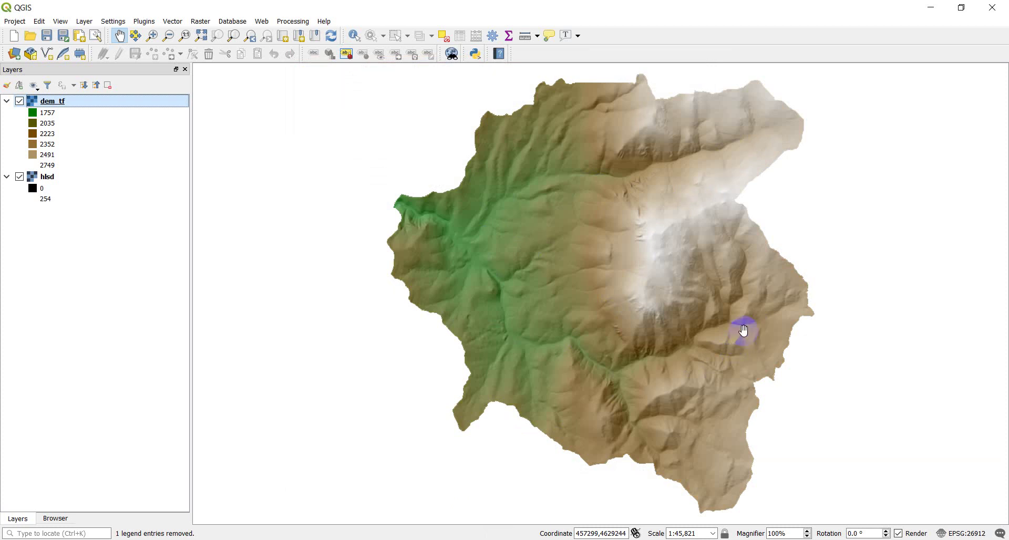
pyautogui.click(115, 20)
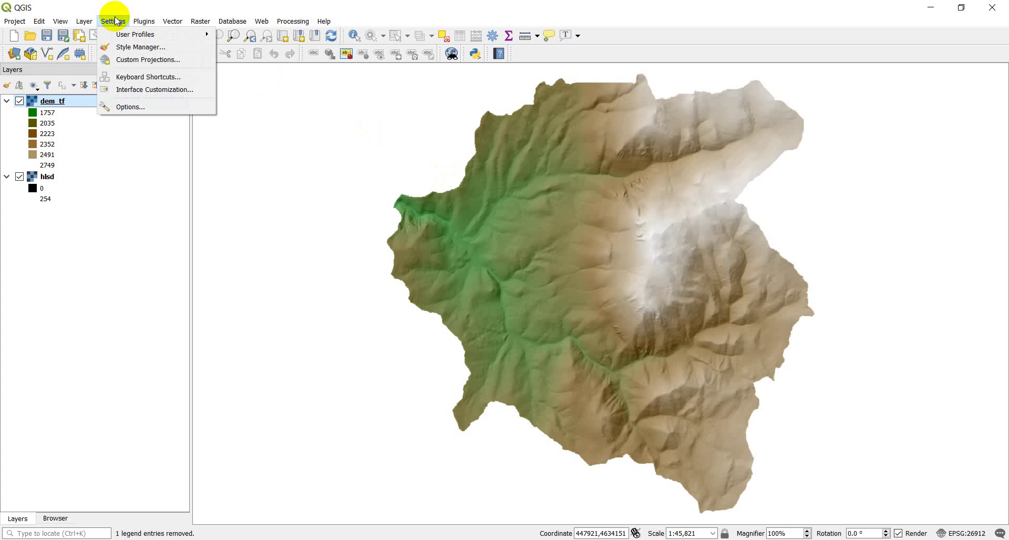
pyautogui.click(133, 47)
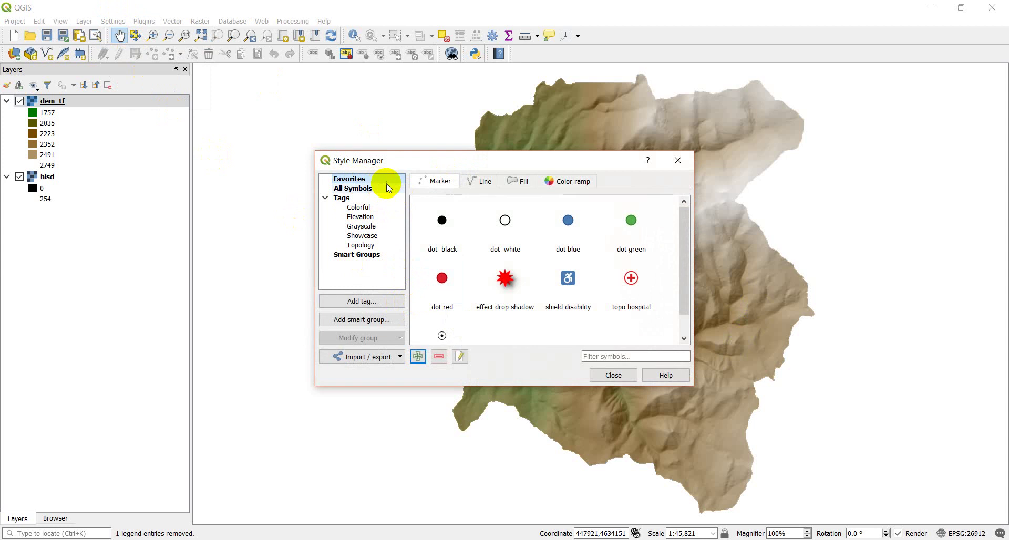
pyautogui.scroll(-1, 533, 295)
pyautogui.scroll(1, 533, 294)
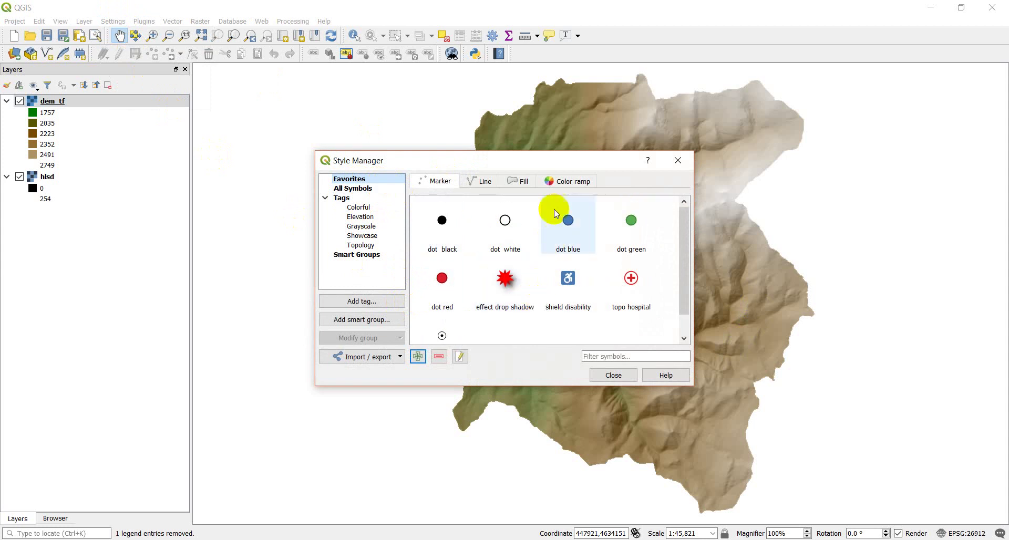
pyautogui.click(566, 185)
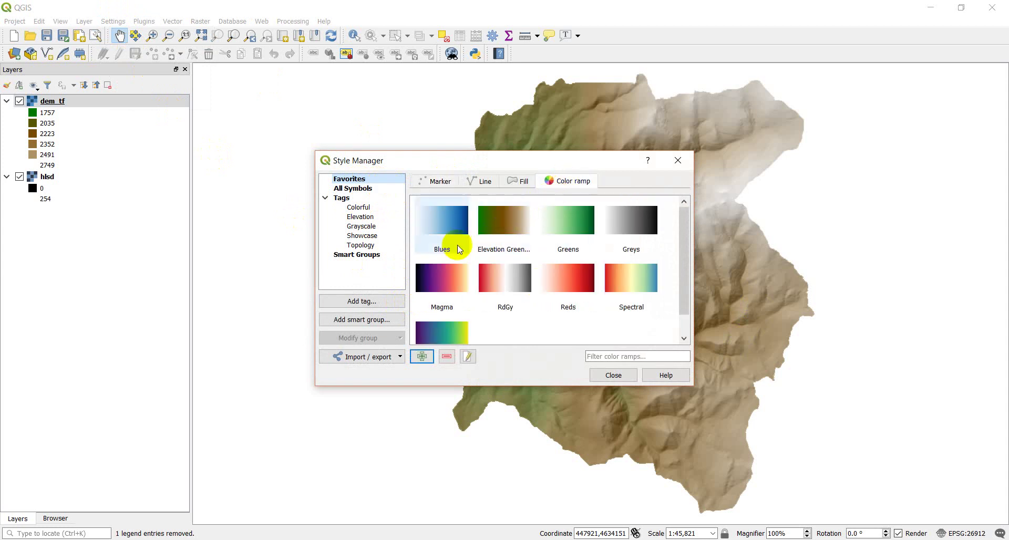
pyautogui.click(509, 226)
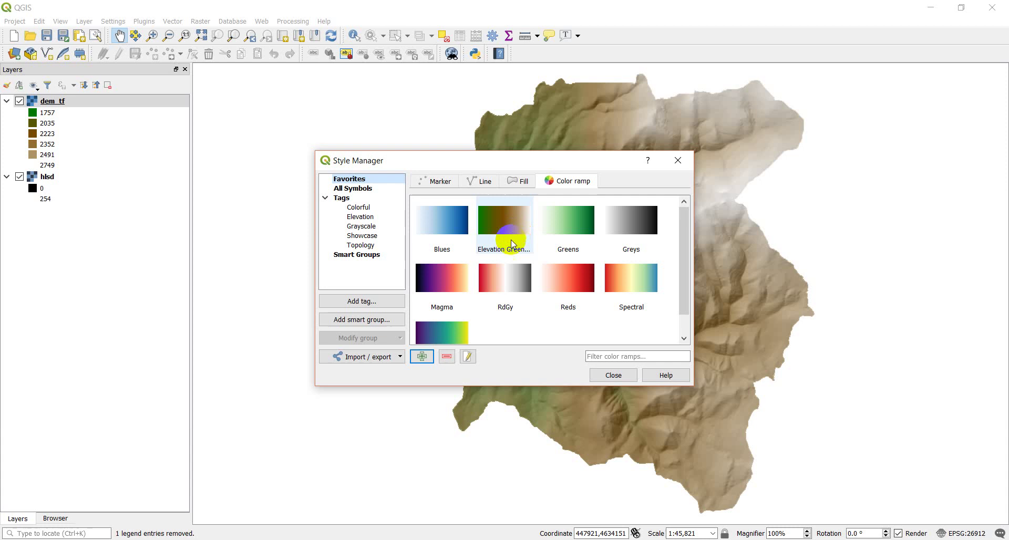
pyautogui.scroll(-1, 512, 251)
pyautogui.scroll(1, 512, 251)
pyautogui.click(359, 220)
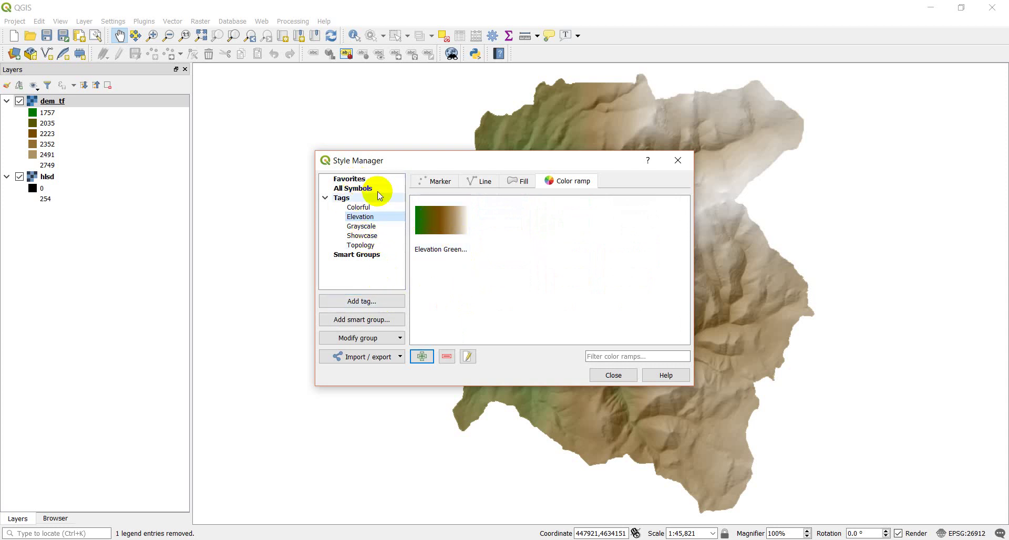
pyautogui.click(433, 181)
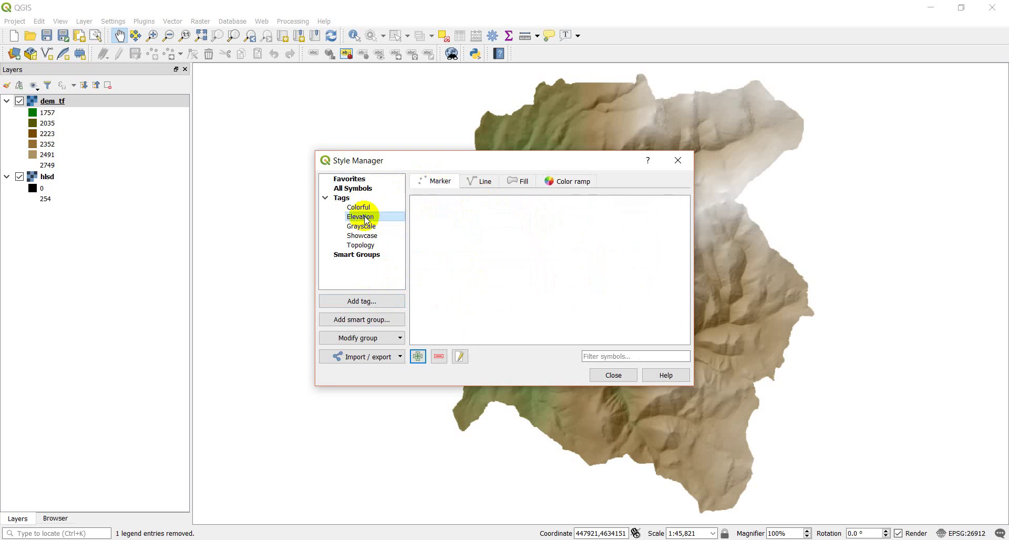
pyautogui.click(572, 181)
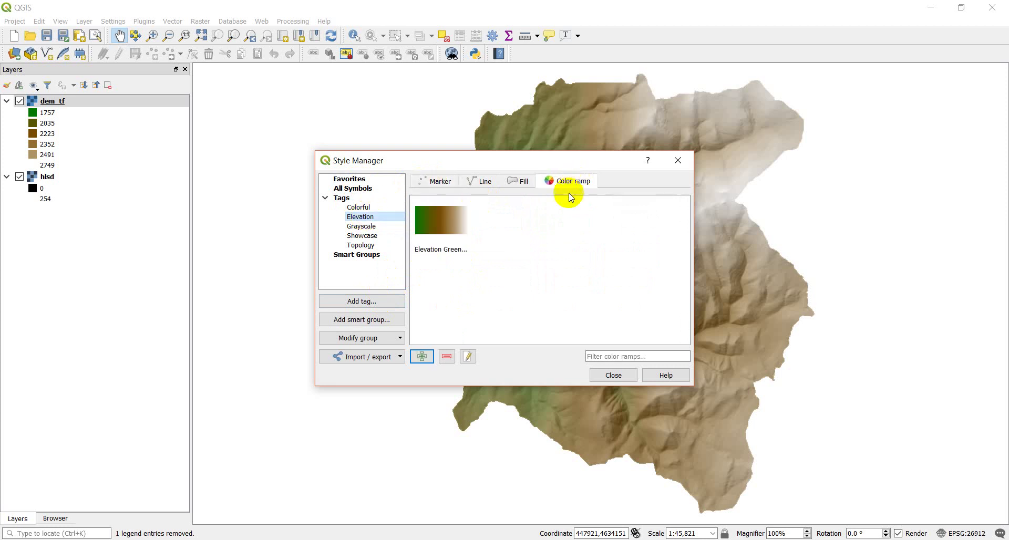
pyautogui.click(613, 377)
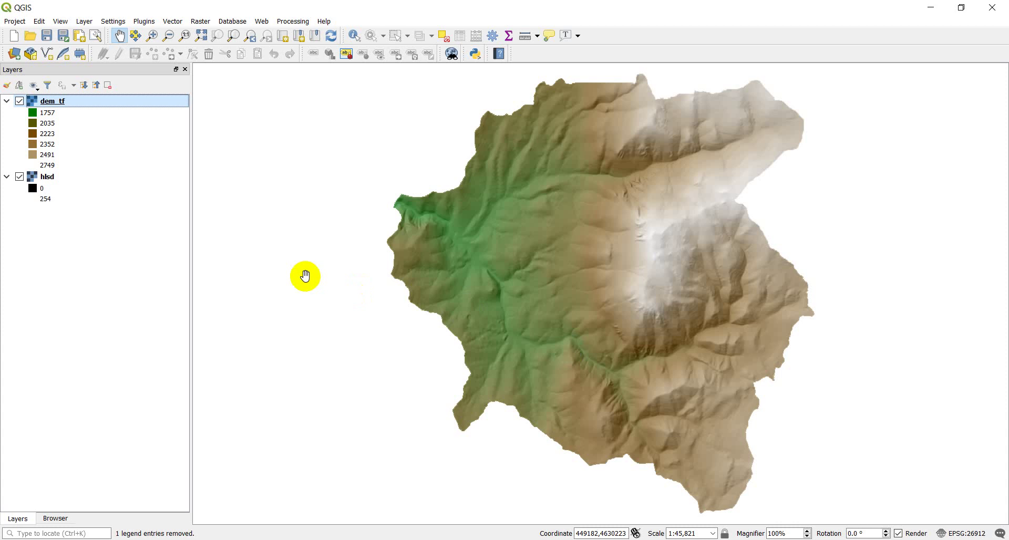
pyautogui.click(554, 254)
pyautogui.click(608, 309)
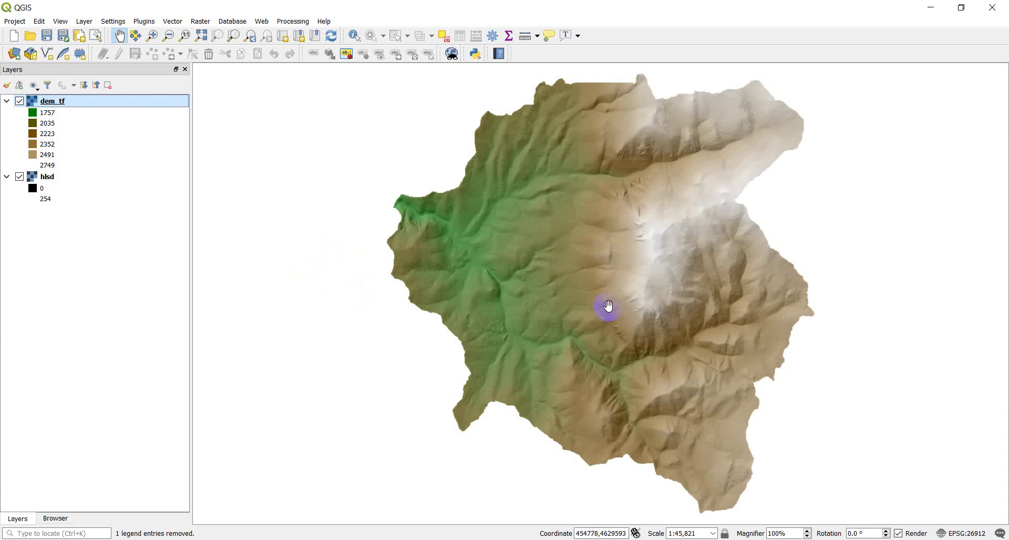